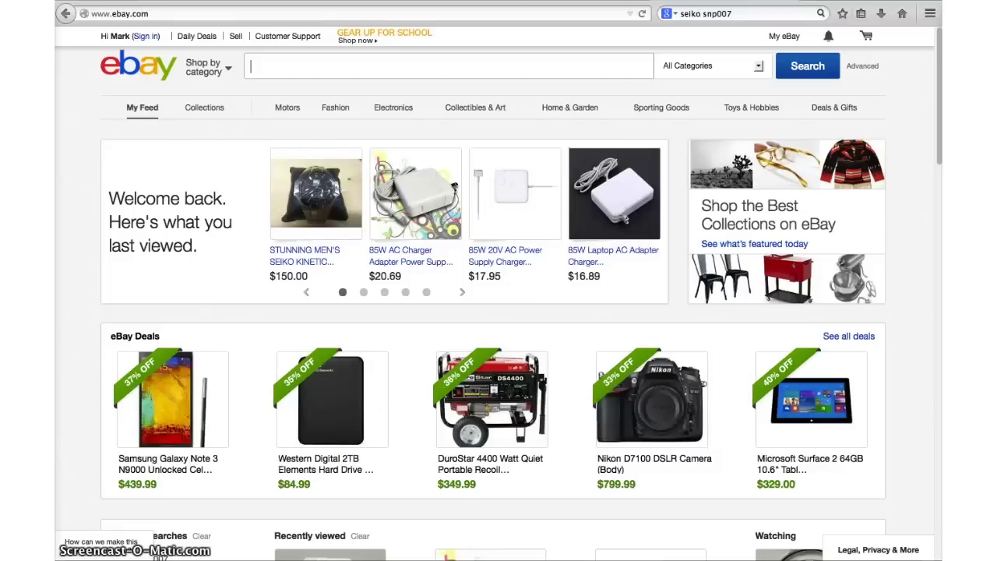
# Step: Search eBay for "seiko snp007" within the Watches category
pyautogui.click(306, 65)
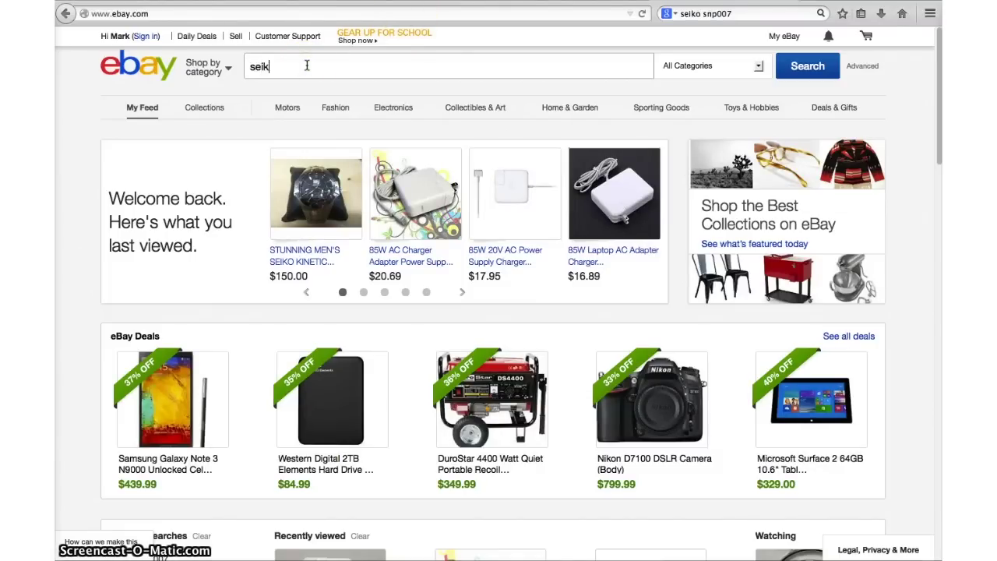
pyautogui.write('seiko s')
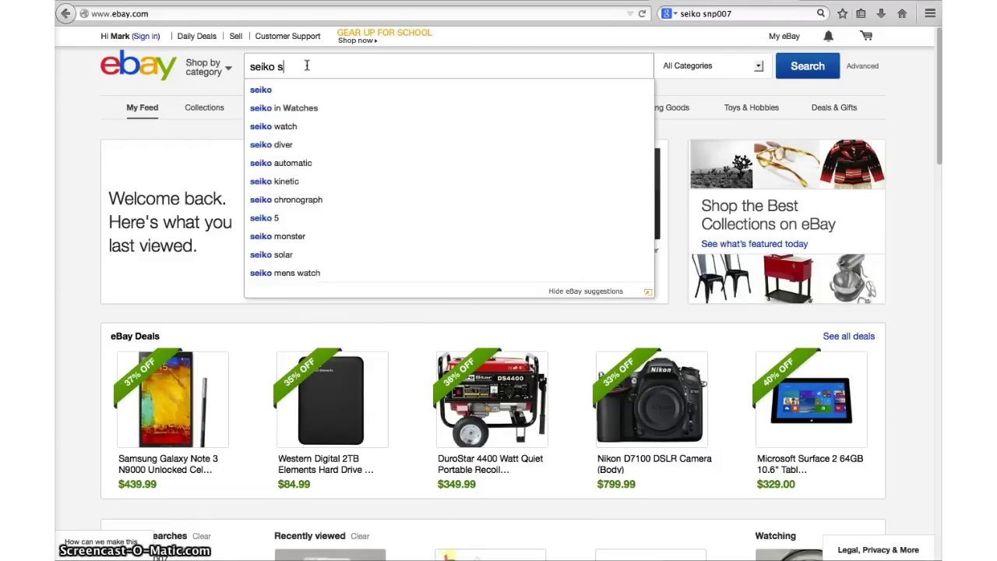
pyautogui.write('np')
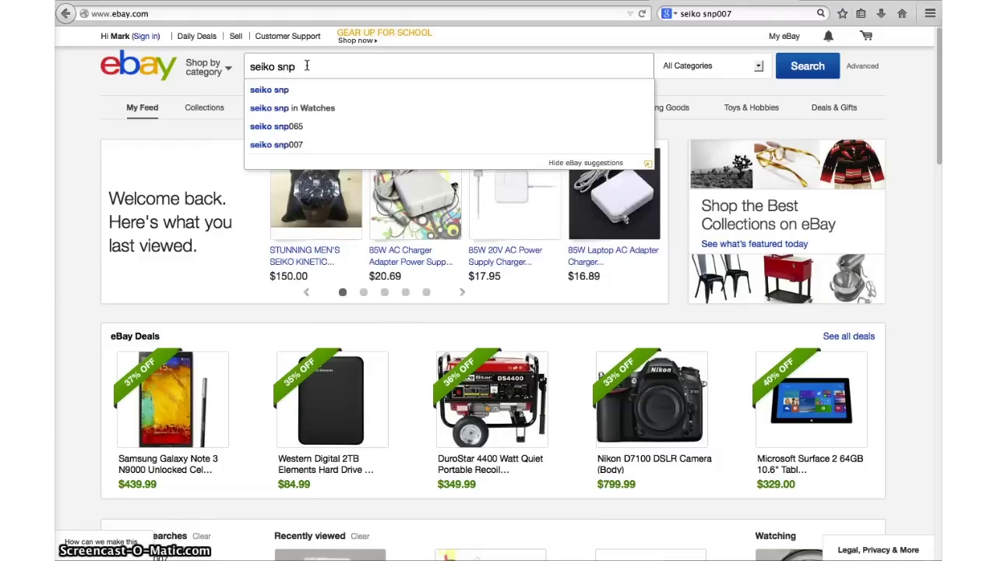
pyautogui.write('007')
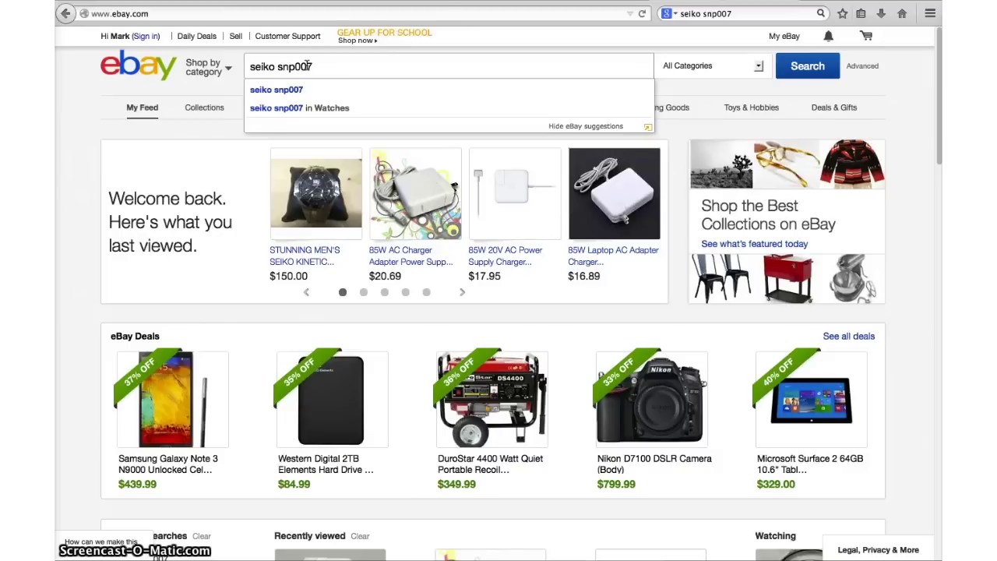
pyautogui.press('Down')
pyautogui.press('Down')
pyautogui.press('Return')
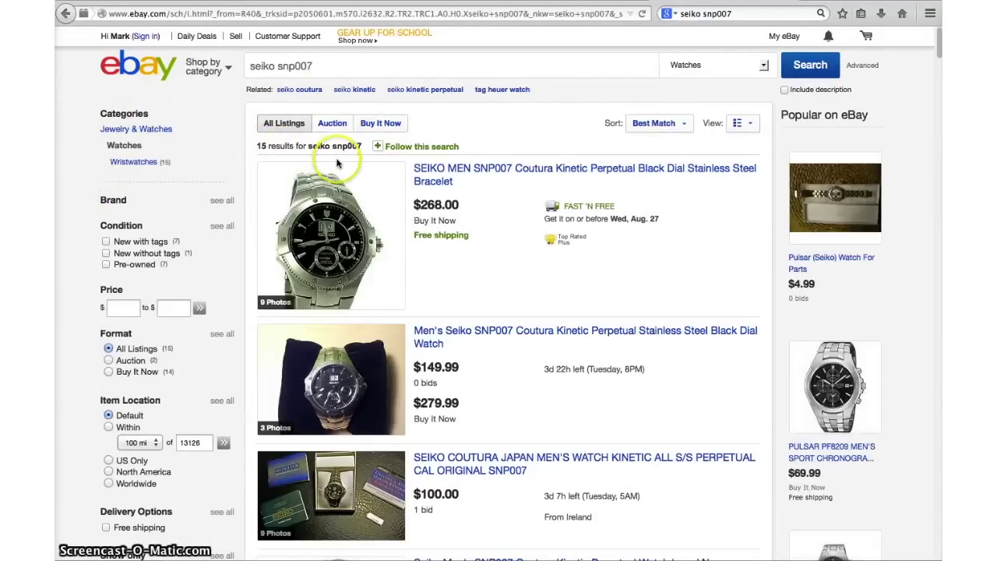
# Step: Filter the seiko snp007 results to completed listings in pre-owned condition
pyautogui.scroll(-2, 434, 336)
pyautogui.scroll(-6, 434, 336)
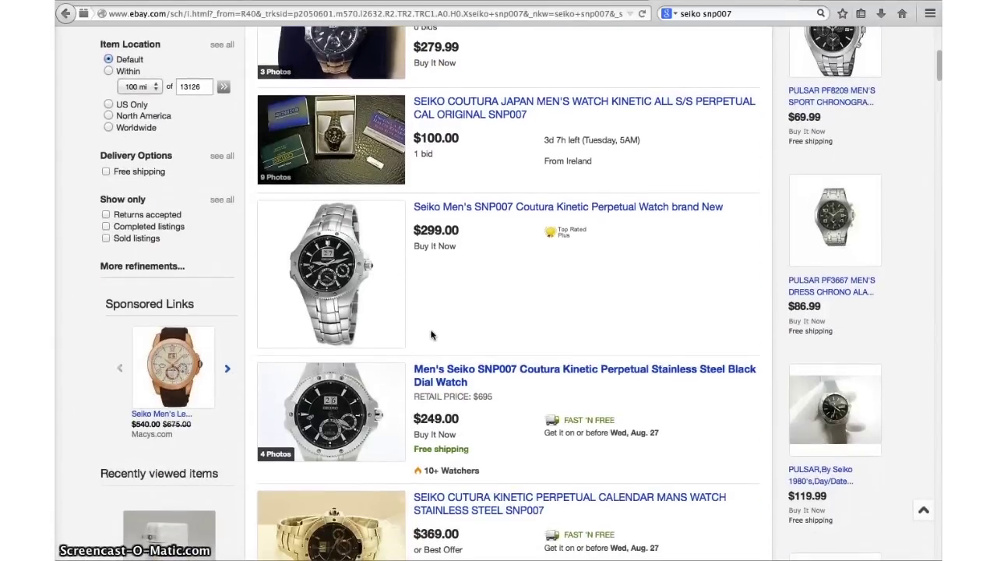
pyautogui.scroll(8, 133, 211)
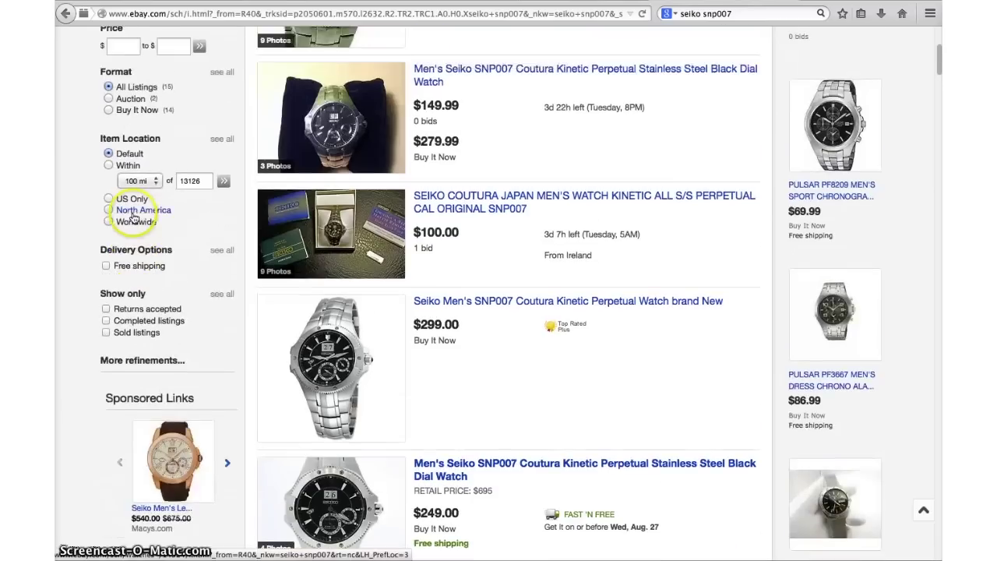
pyautogui.scroll(-4, 130, 215)
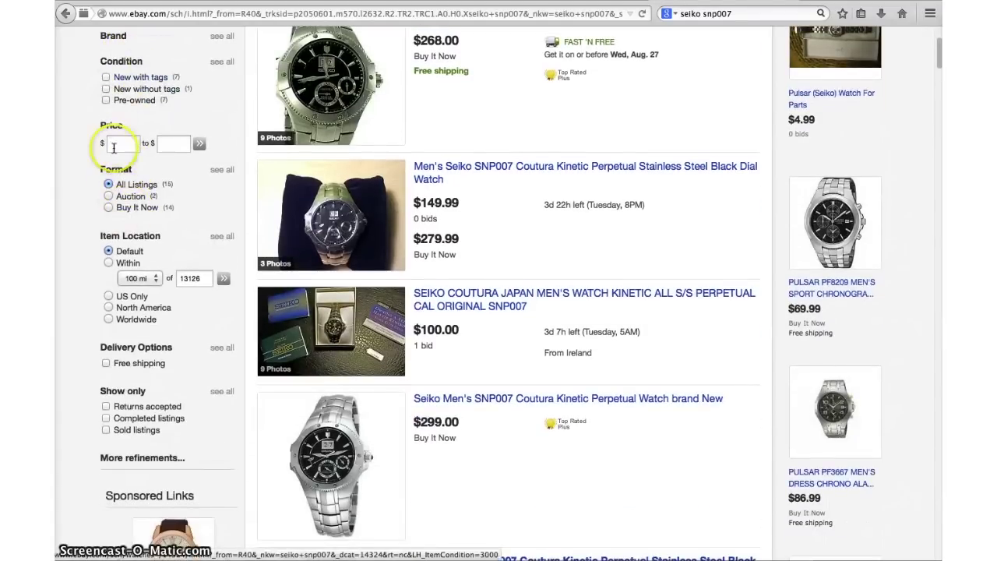
pyautogui.click(106, 418)
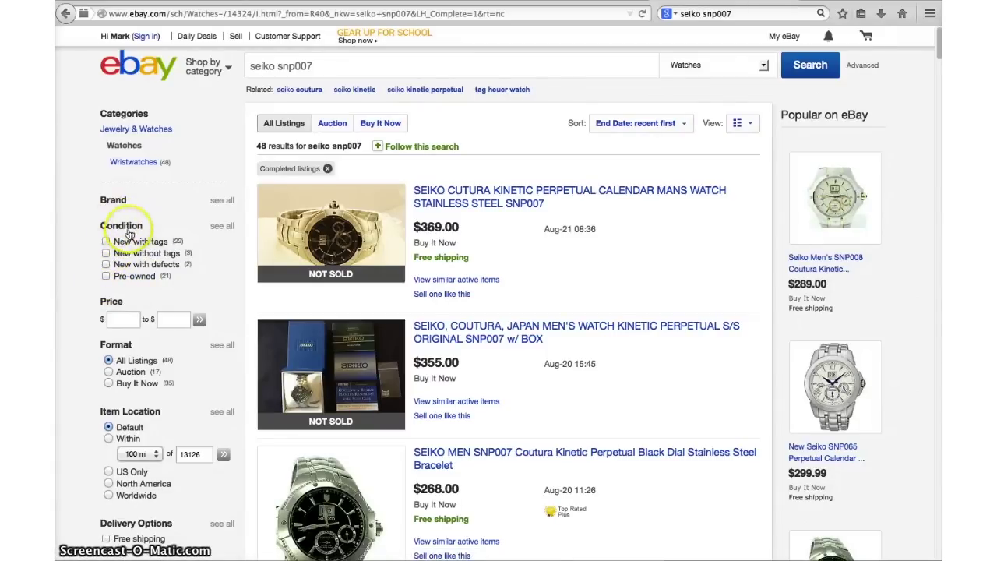
pyautogui.click(106, 277)
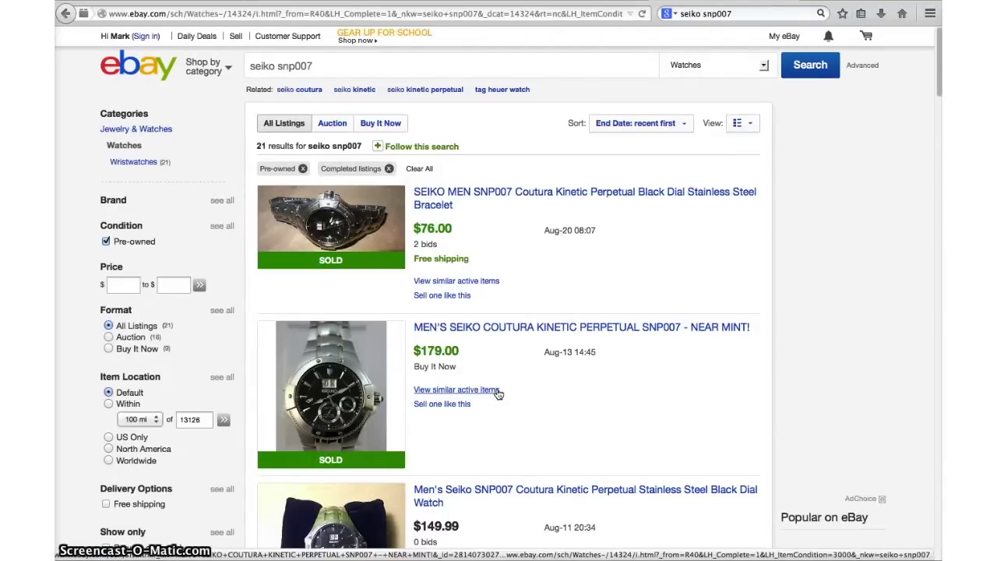
# Step: Examine the completed pre-owned listings for the prices and sold status of comparable SNP007 watches
pyautogui.scroll(-3, 497, 392)
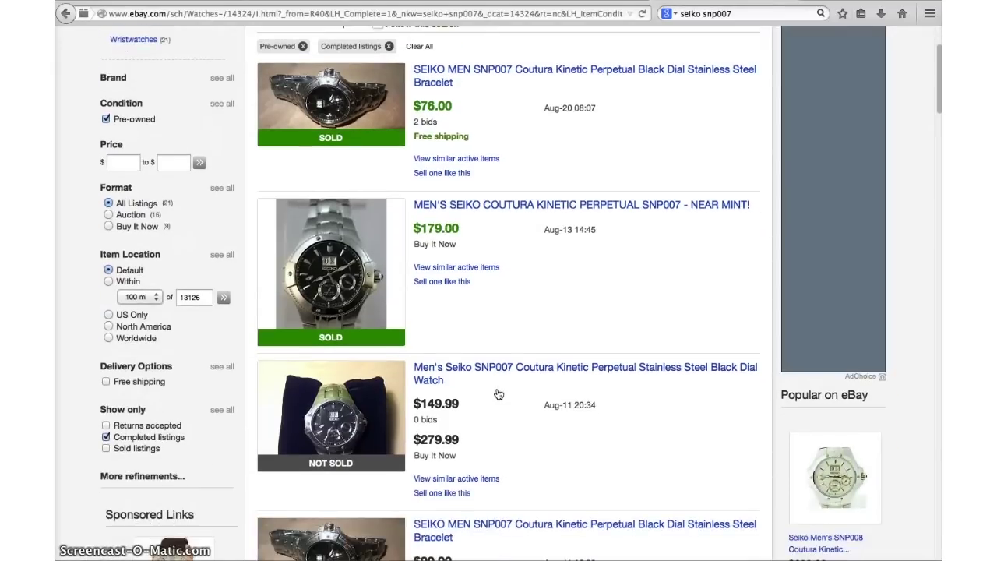
pyautogui.click(382, 293)
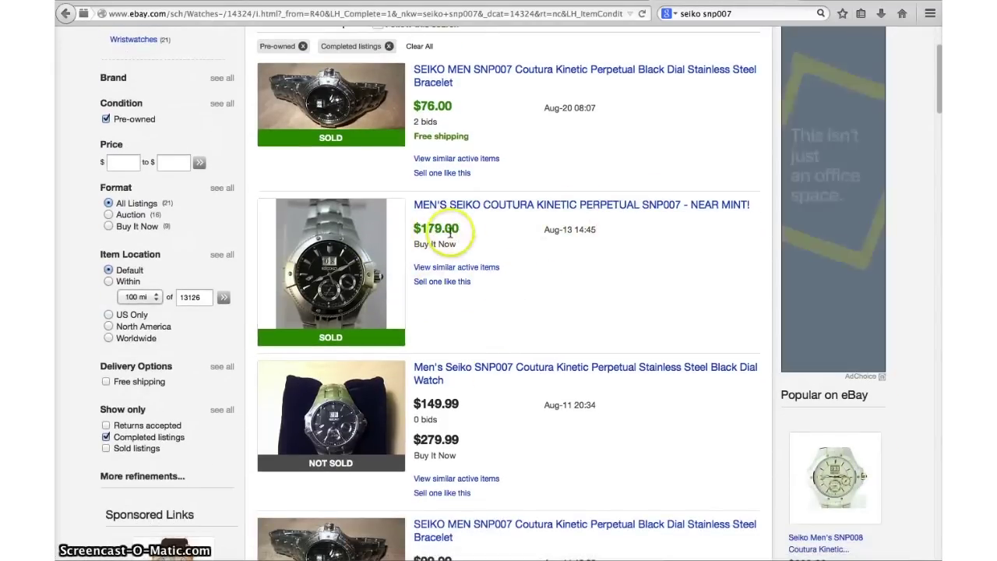
pyautogui.scroll(-3, 504, 320)
pyautogui.scroll(-3, 507, 323)
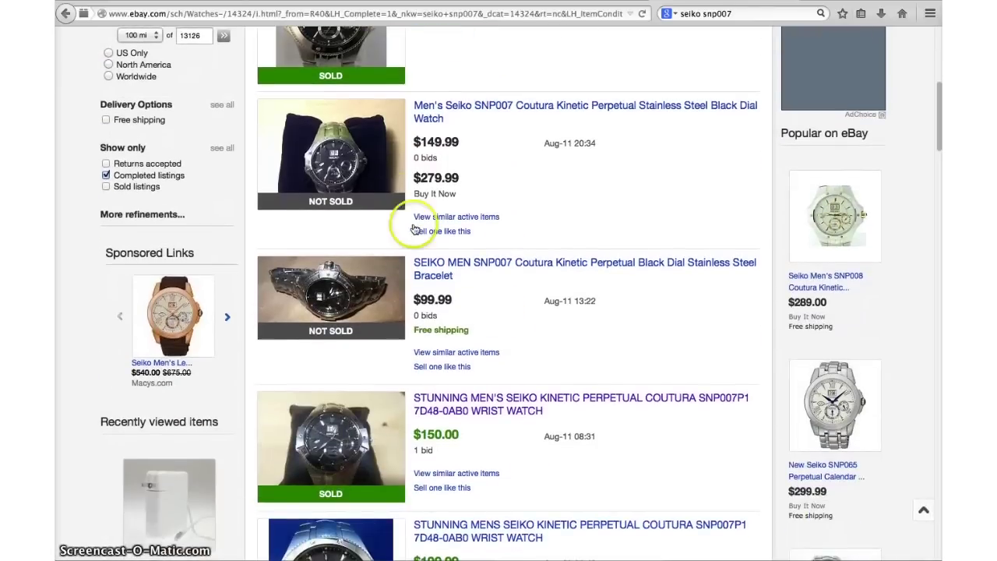
pyautogui.scroll(-5, 508, 265)
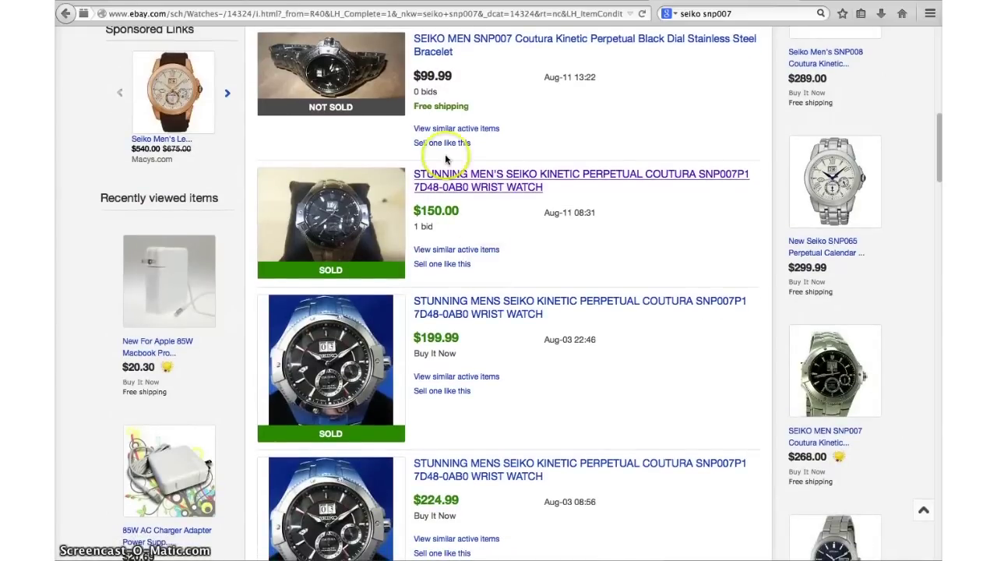
pyautogui.click(490, 292)
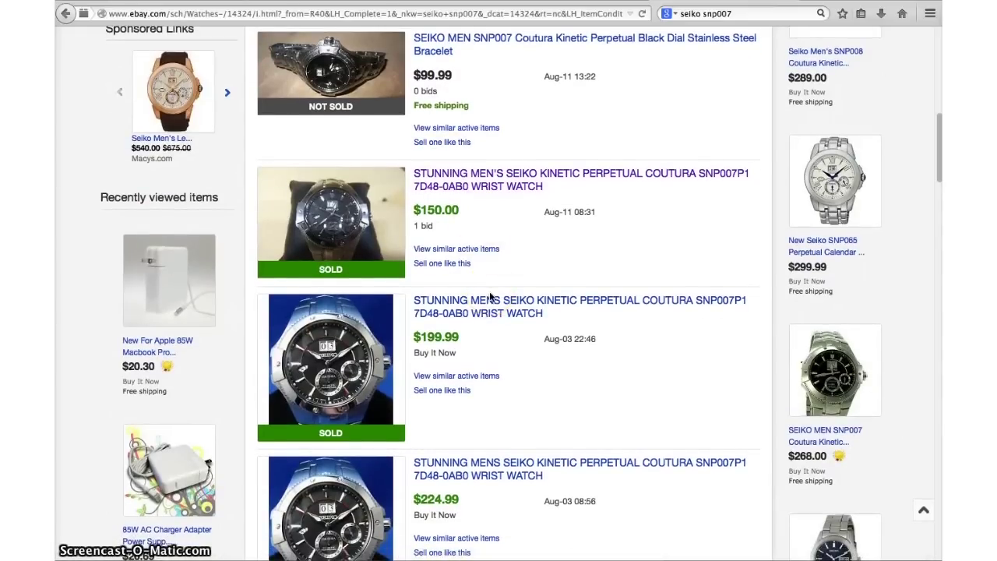
pyautogui.scroll(-4, 489, 296)
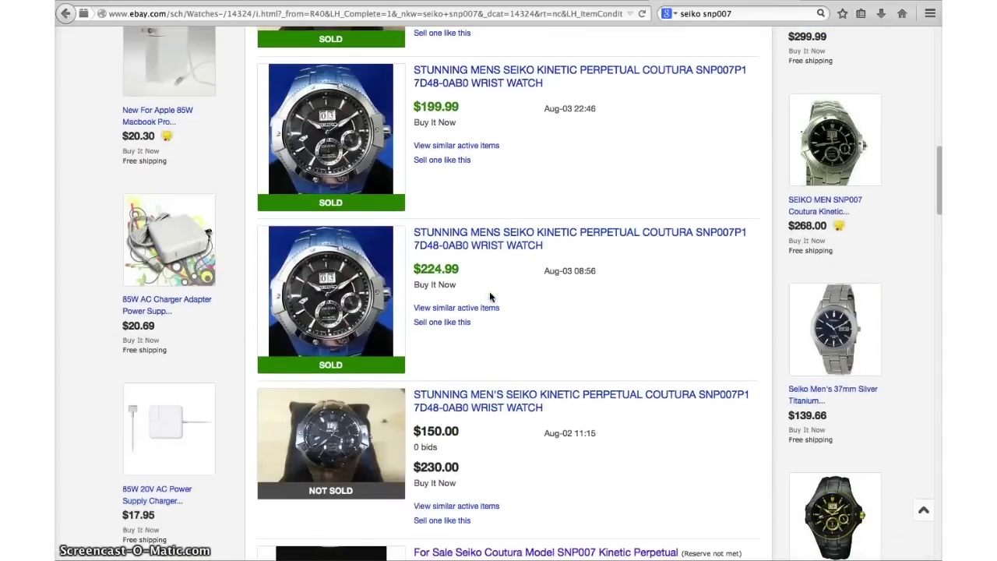
pyautogui.scroll(1, 490, 296)
pyautogui.scroll(5, 491, 294)
pyautogui.click(717, 163)
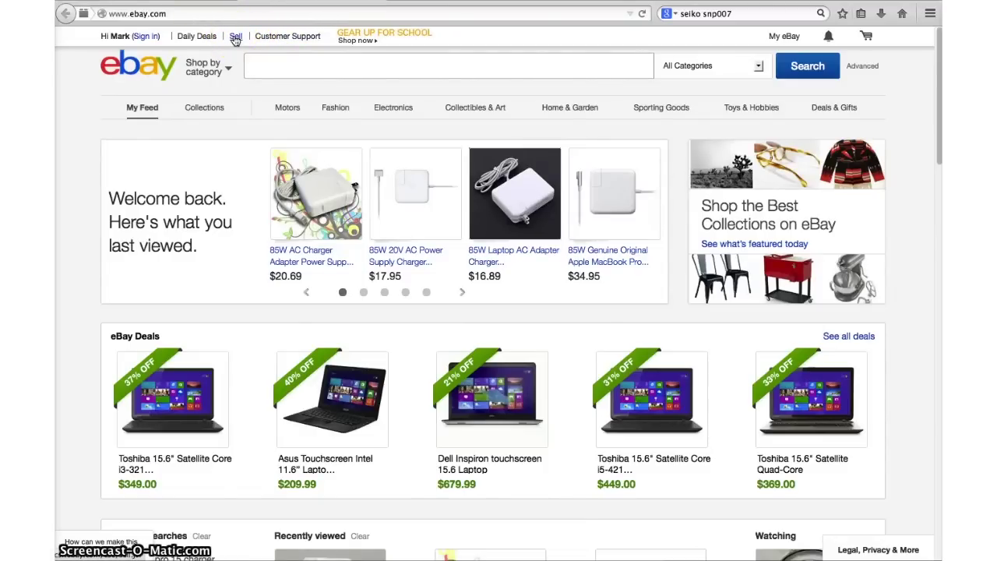
# Step: Go to eBay's selling page from the home page and sign in with the prefilled account credentials
pyautogui.click(234, 39)
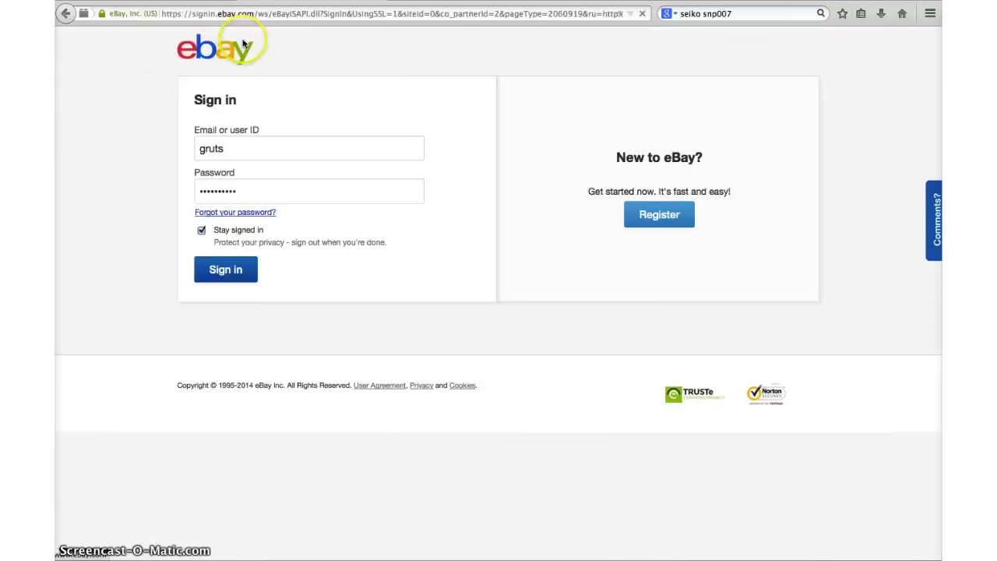
pyautogui.click(237, 285)
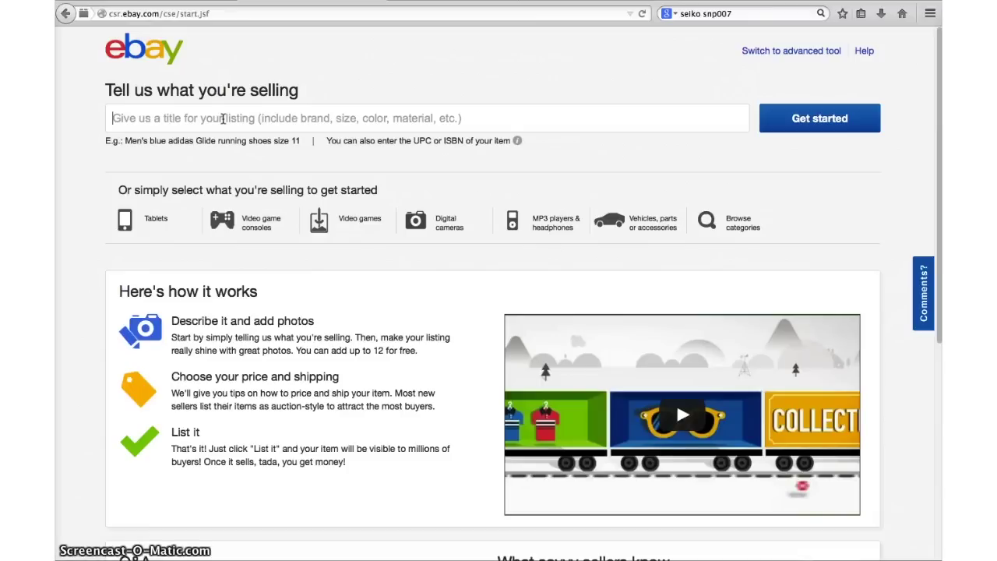
# Step: Look up "seiko snp007" as the item to sell and start a listing from the similar Seiko SNP007 Wrist Watch
pyautogui.write('s')
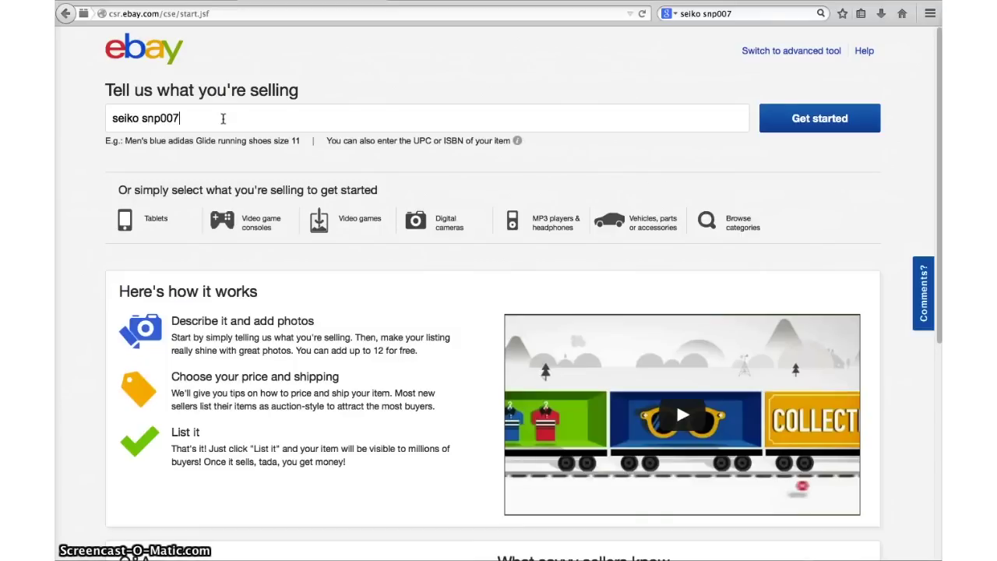
pyautogui.write('eiko snp007')
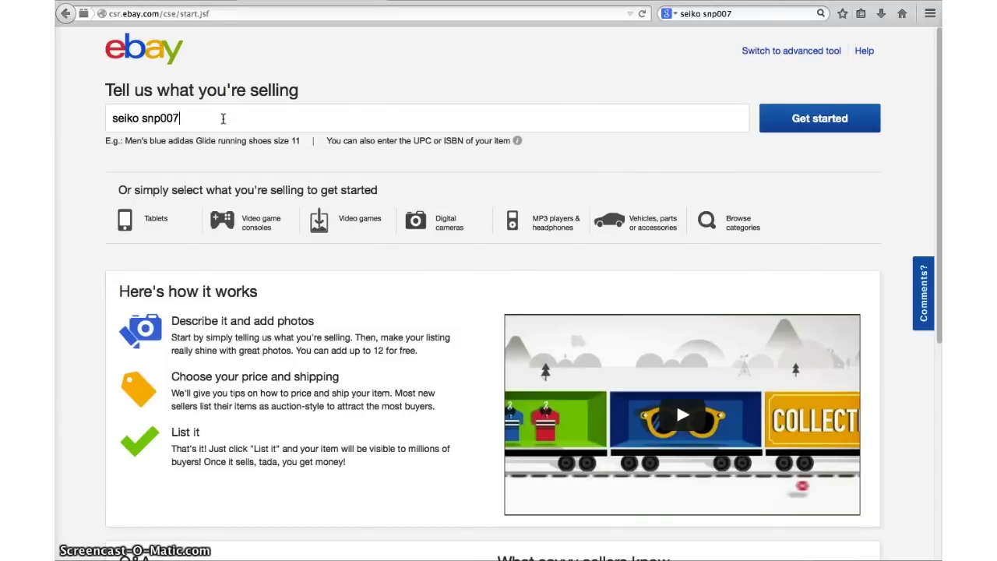
pyautogui.press('Return')
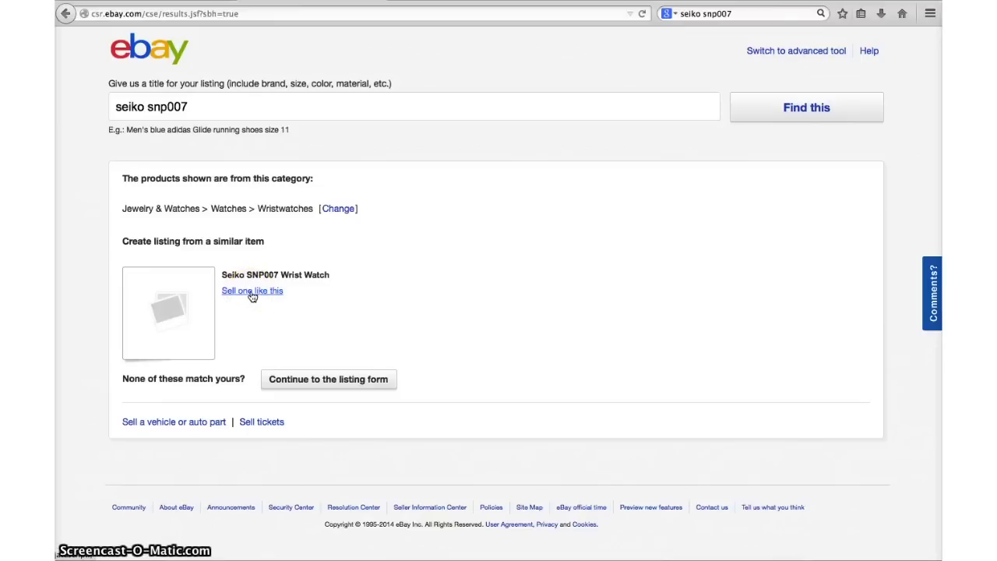
pyautogui.click(251, 293)
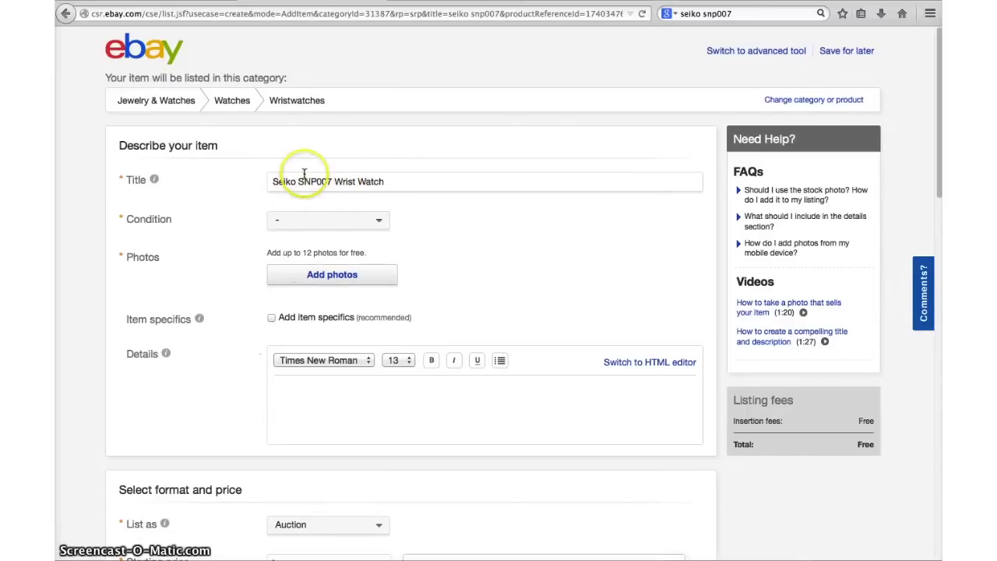
# Step: Insert "Kinetic Perpetual Coutura" between "Seiko" and "SNP007" in the listing title
pyautogui.click(300, 180)
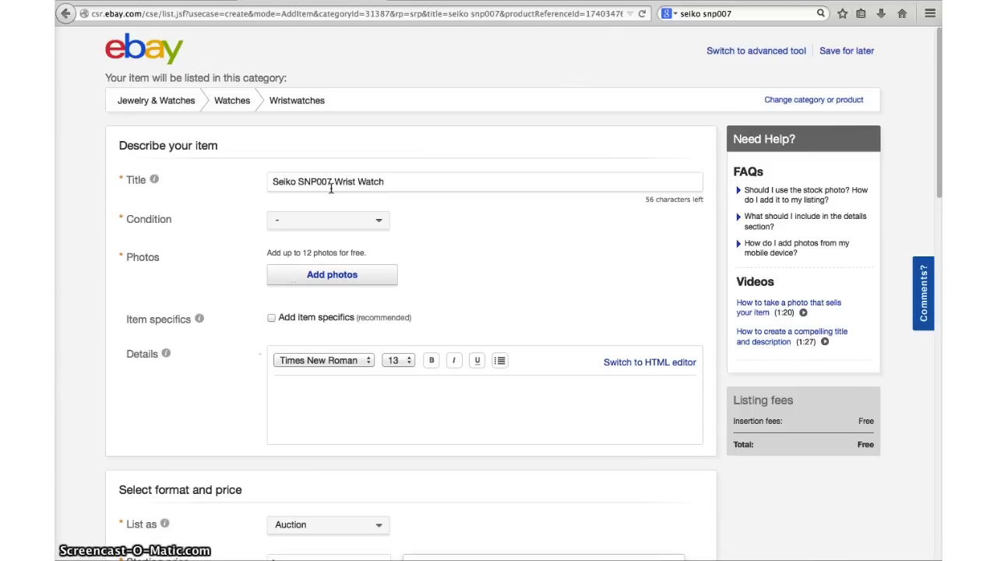
pyautogui.write('Kint')
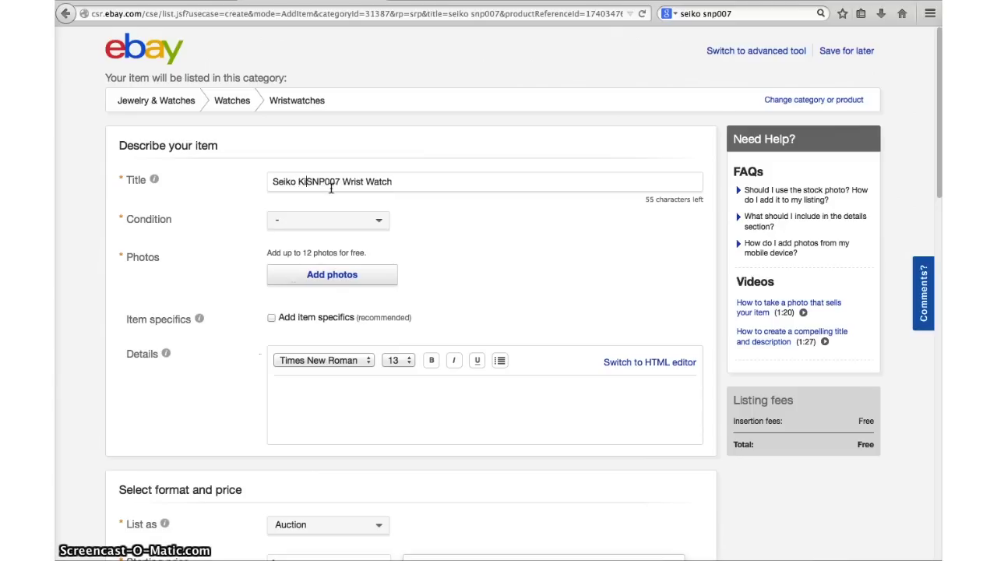
pyautogui.press('BackSpace')
pyautogui.write('etic')
pyautogui.write(' Perpetu')
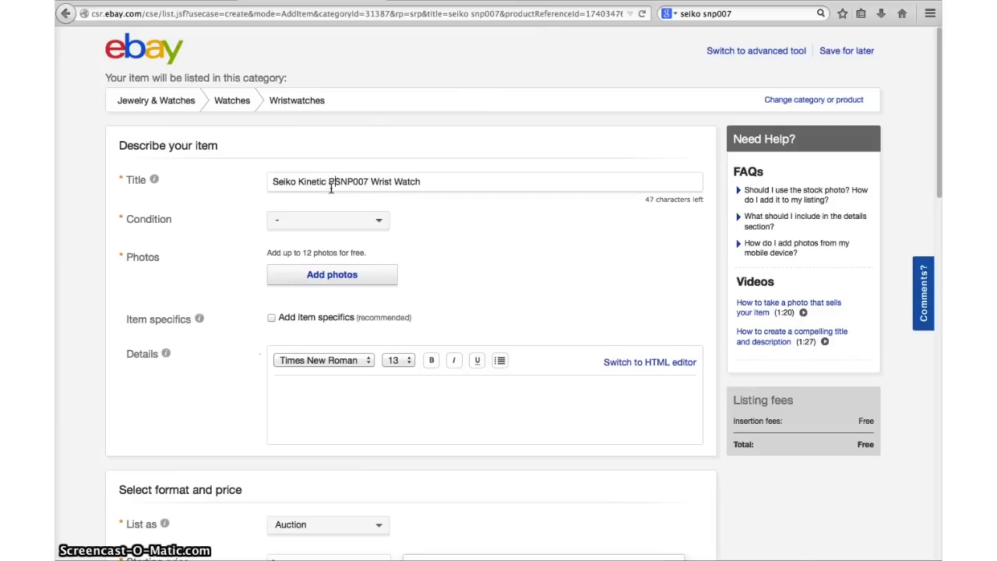
pyautogui.write('al ')
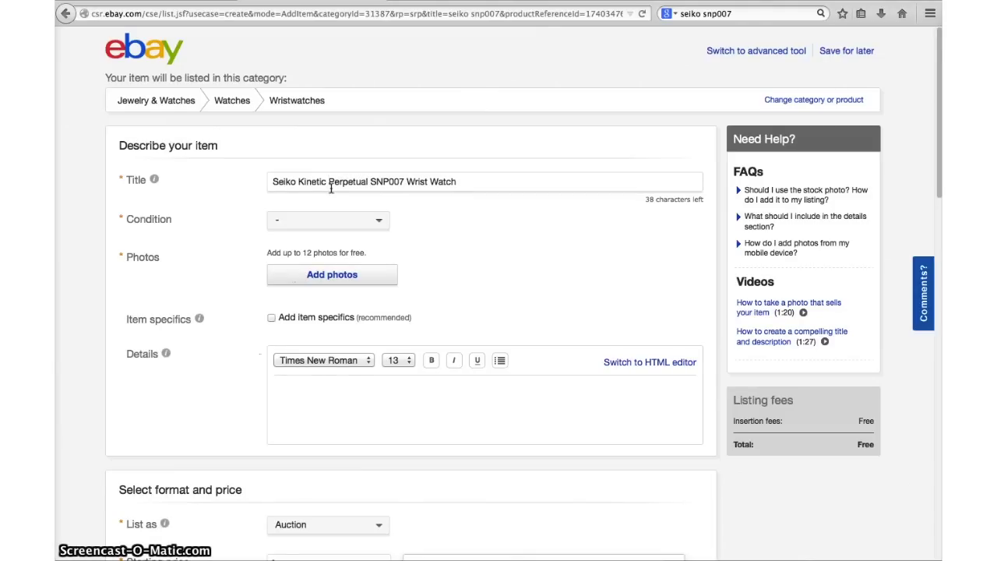
pyautogui.write('C')
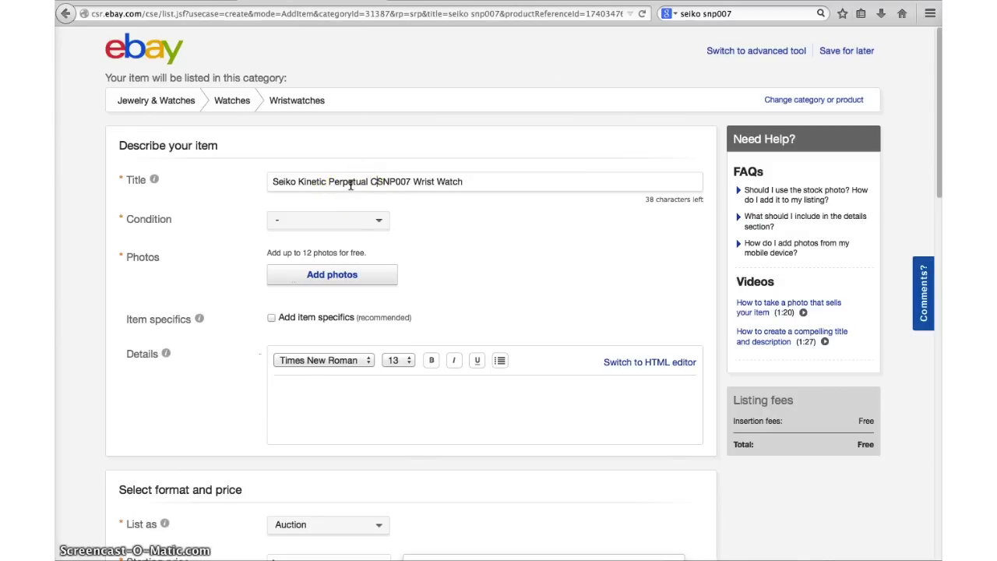
pyautogui.write('outura')
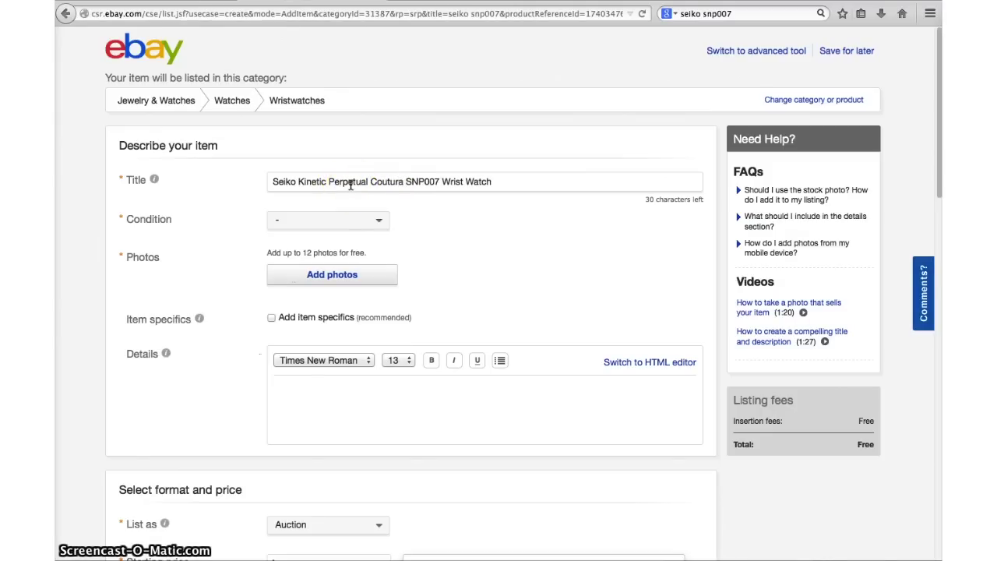
# Step: Remove the word "Wrist" from the listing title and append "- Excellent Condition" after "Watch"
pyautogui.moveTo(442, 182); pyautogui.dragTo(465, 181)
pyautogui.click(465, 181)
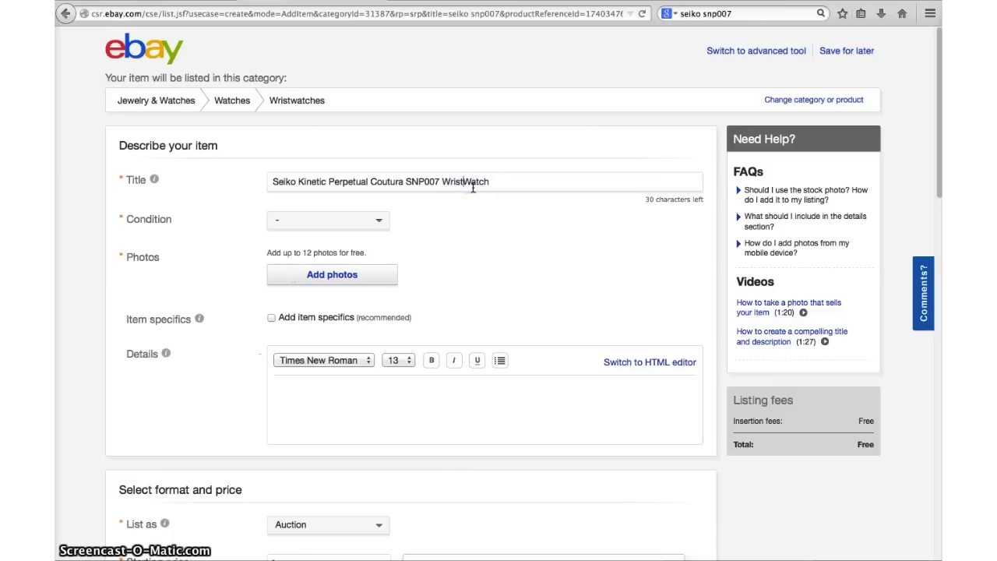
pyautogui.click(481, 187)
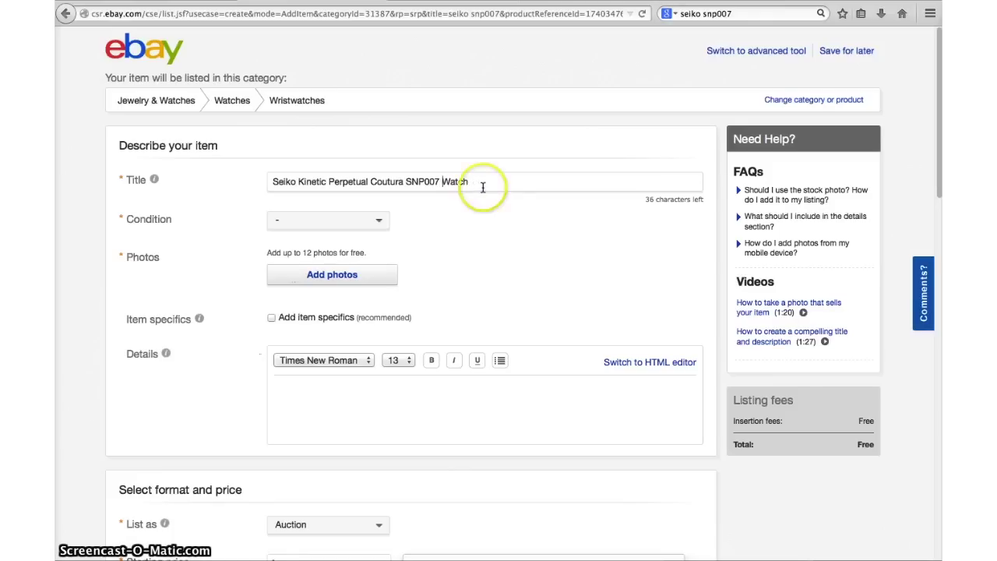
pyautogui.write('- Excellent Con')
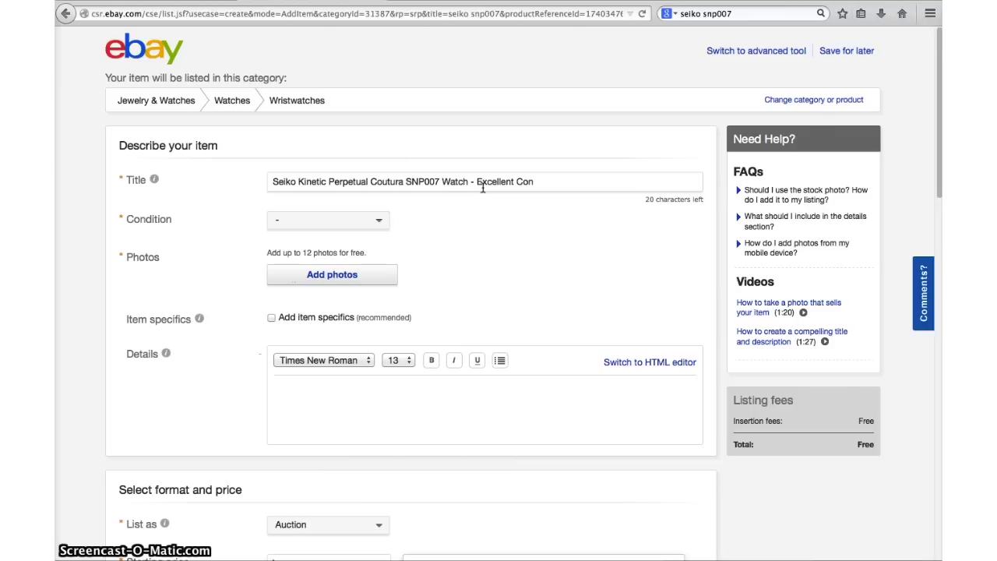
pyautogui.write('dition')
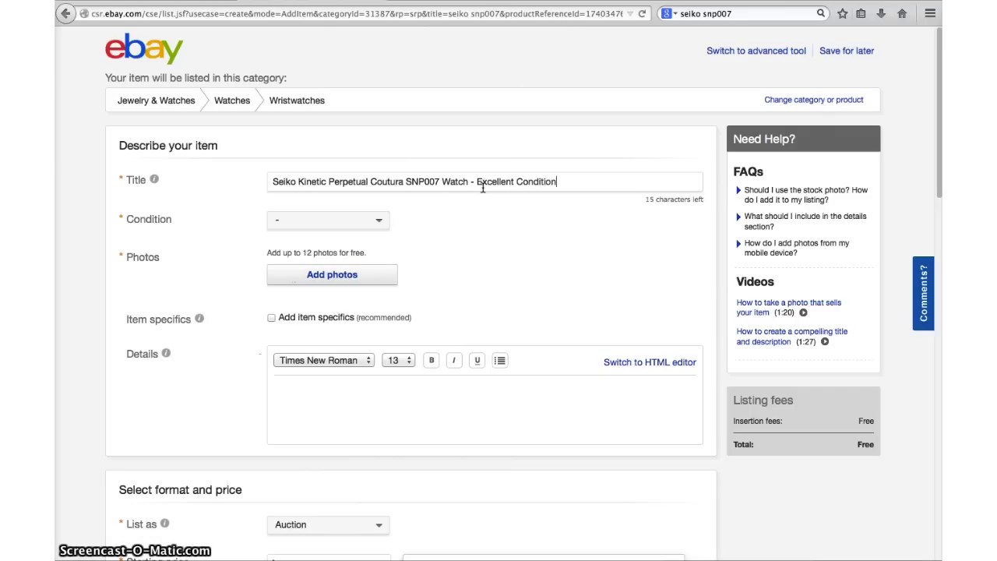
# Step: Set the item condition to Pre-owned and upload Seiko watch1 from the Desktop as the main photo
pyautogui.click(361, 218)
pyautogui.click(297, 280)
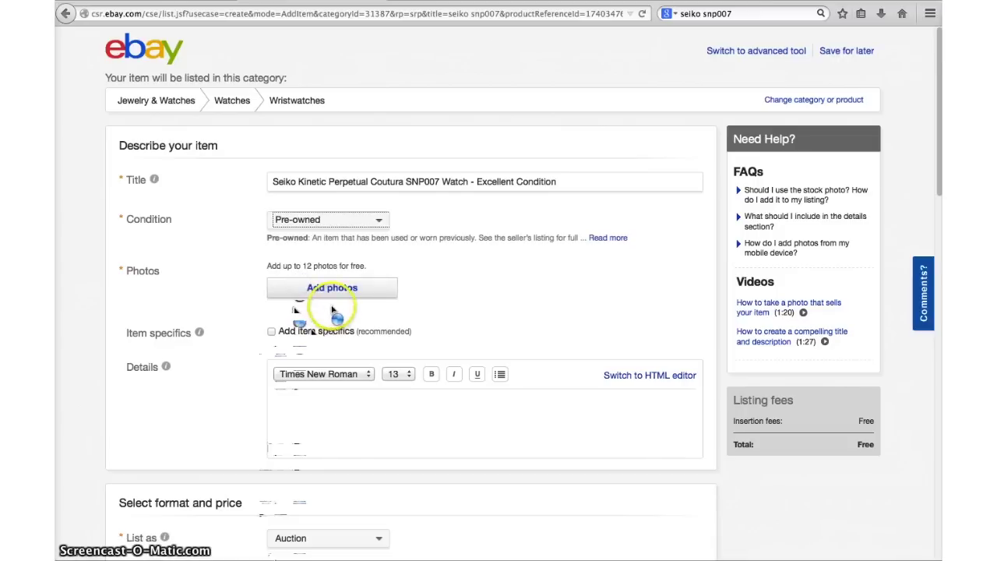
pyautogui.click(330, 289)
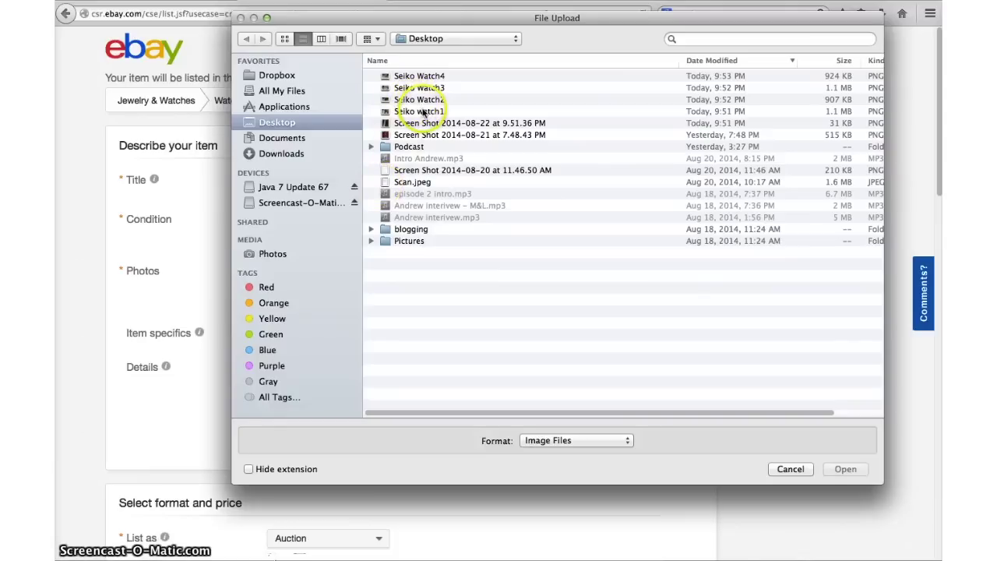
pyautogui.click(424, 113)
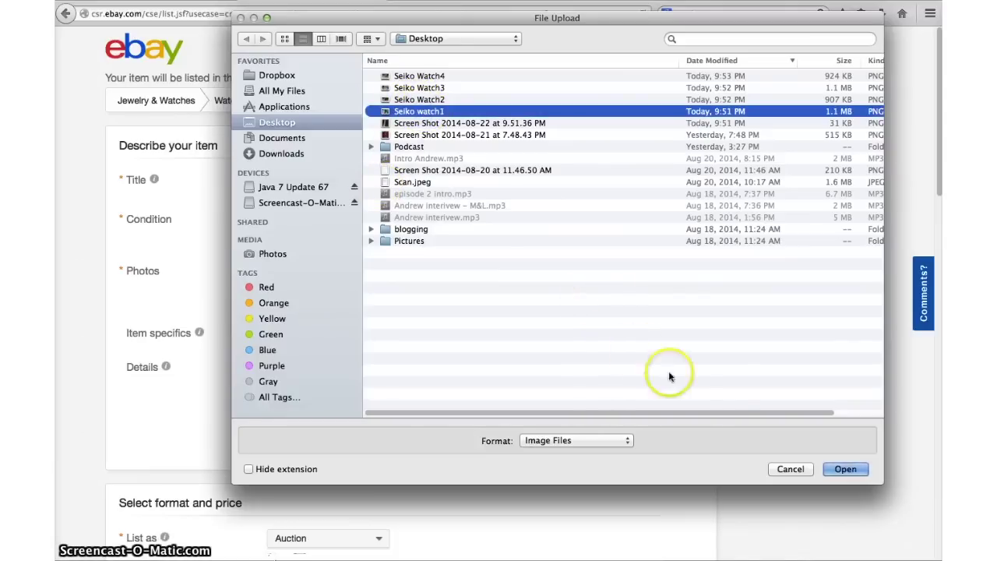
pyautogui.click(845, 475)
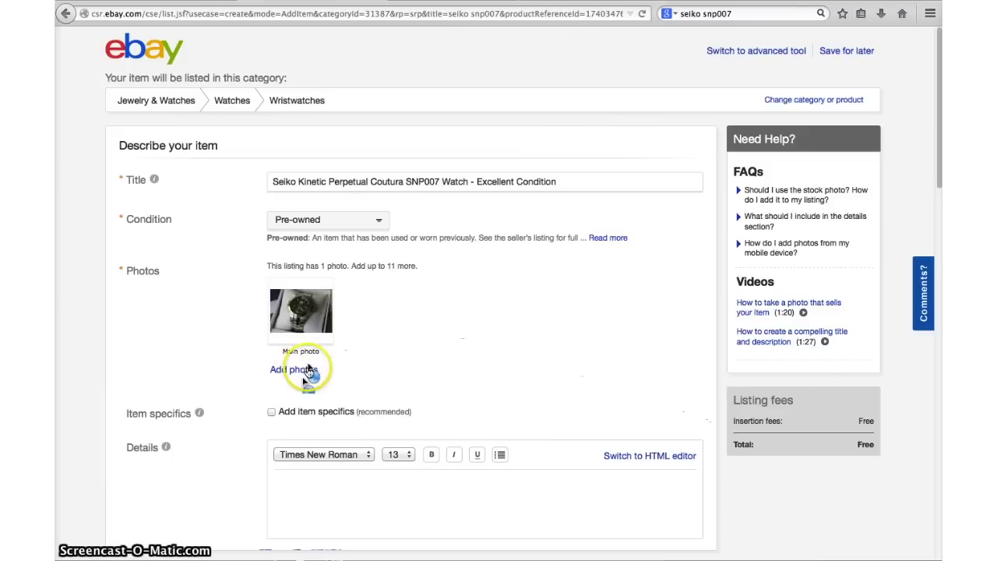
# Step: Add the remaining watch photos, Seiko Watch2, Seiko Watch3 and Seiko Watch4, from the Desktop to the listing
pyautogui.click(309, 370)
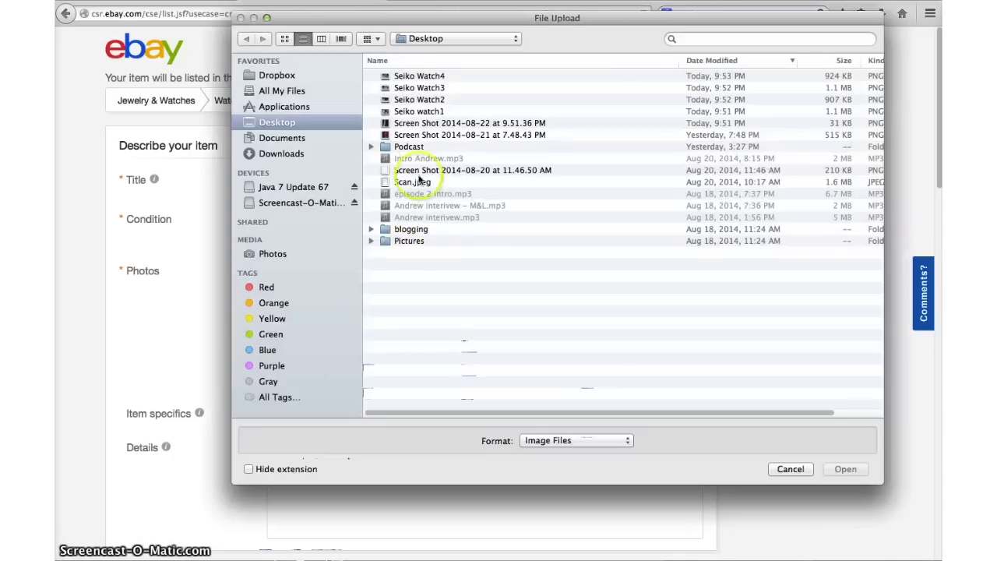
pyautogui.doubleClick(429, 100)
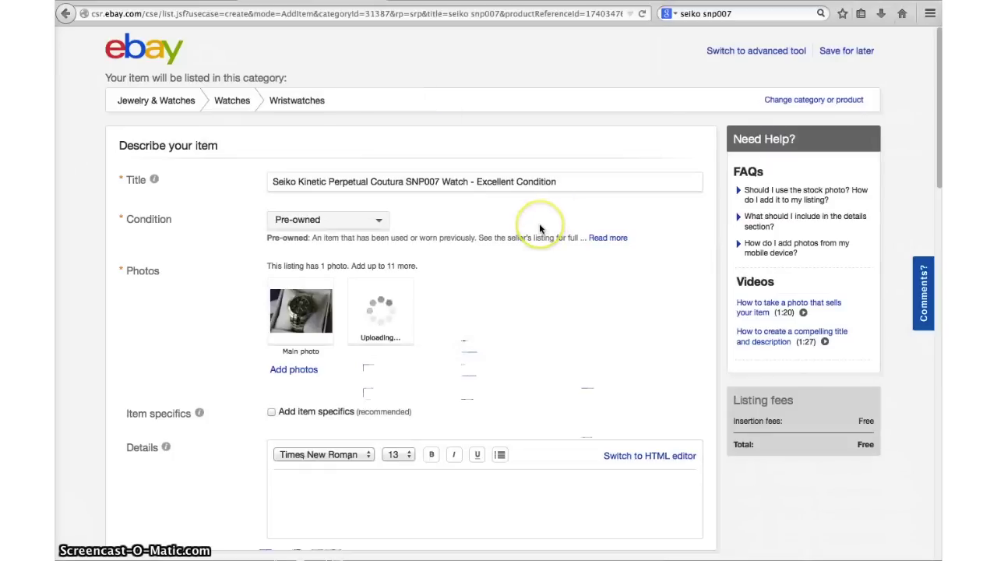
pyautogui.click(300, 369)
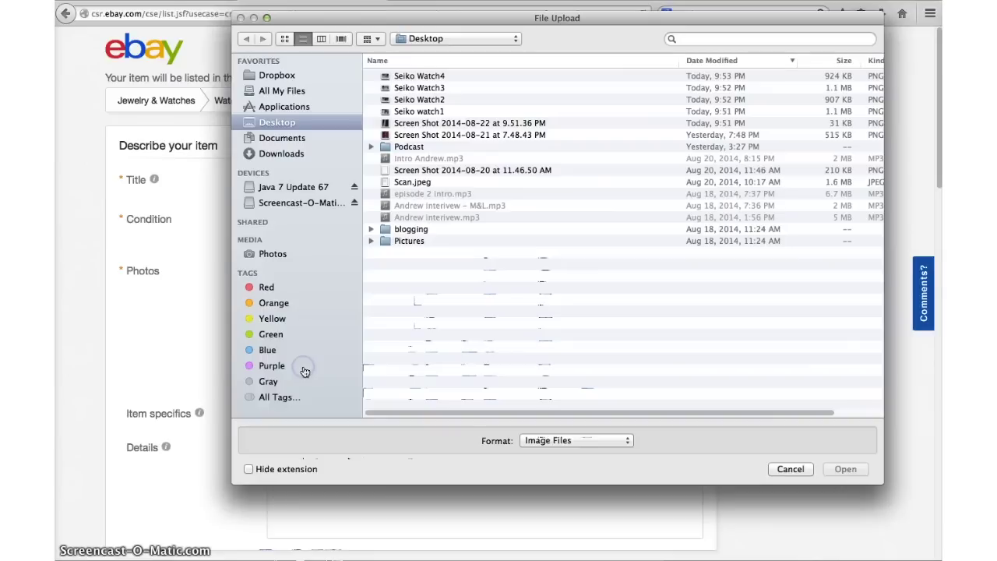
pyautogui.click(439, 88)
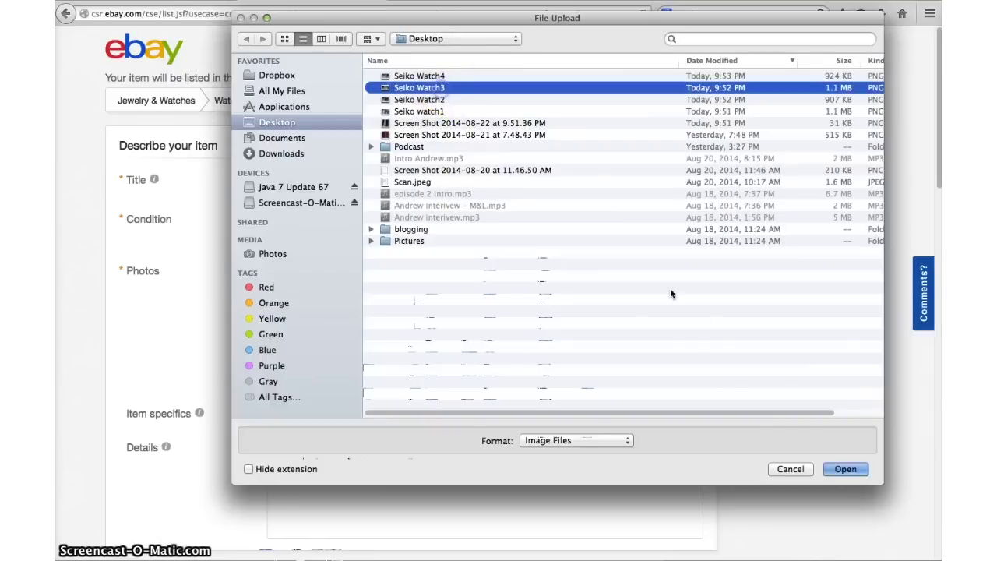
pyautogui.click(845, 469)
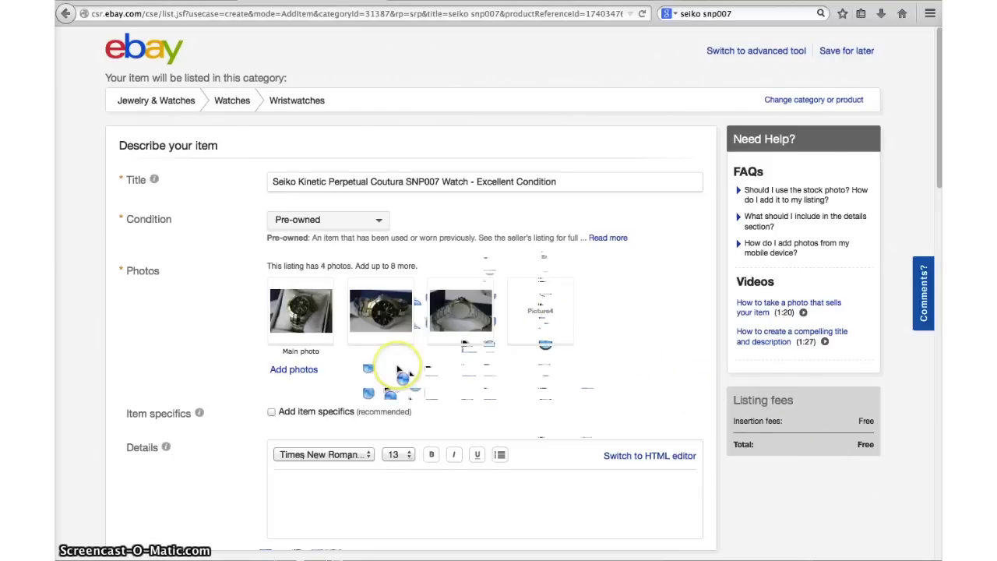
# Step: Enable the additional item specifics for the listing and set the gender to Men's
pyautogui.scroll(-3, 397, 370)
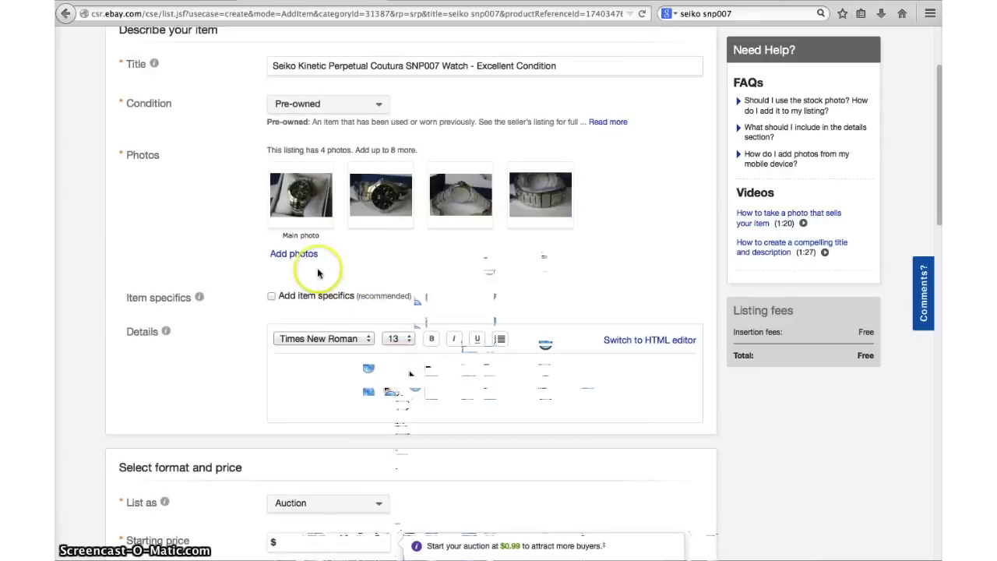
pyautogui.click(271, 298)
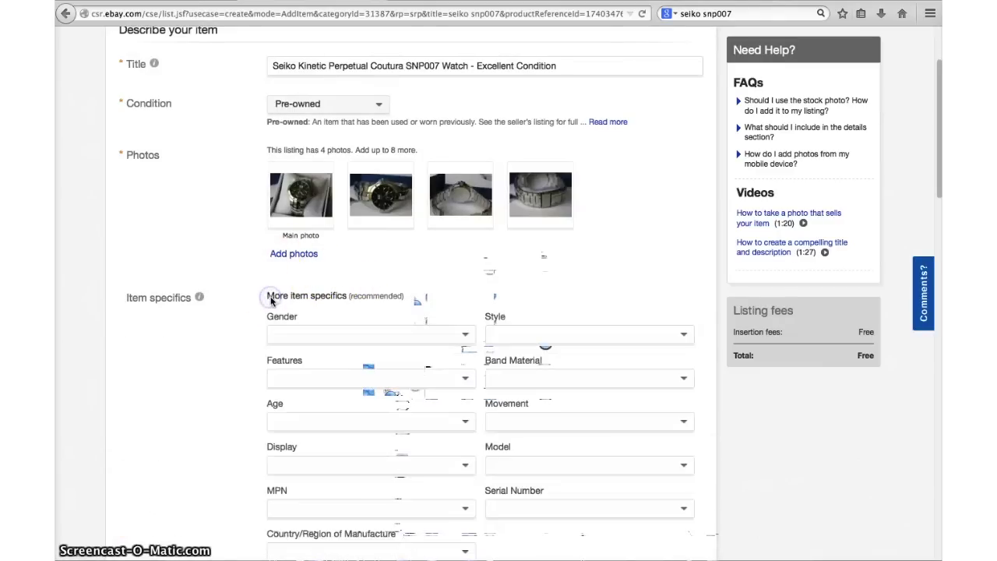
pyautogui.scroll(-3, 390, 362)
pyautogui.scroll(1, 386, 317)
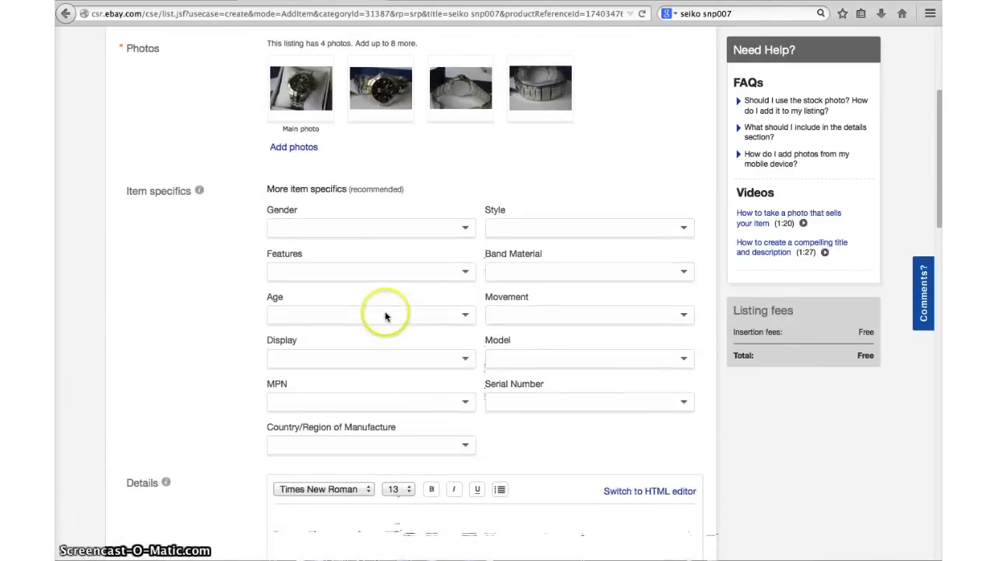
pyautogui.click(466, 241)
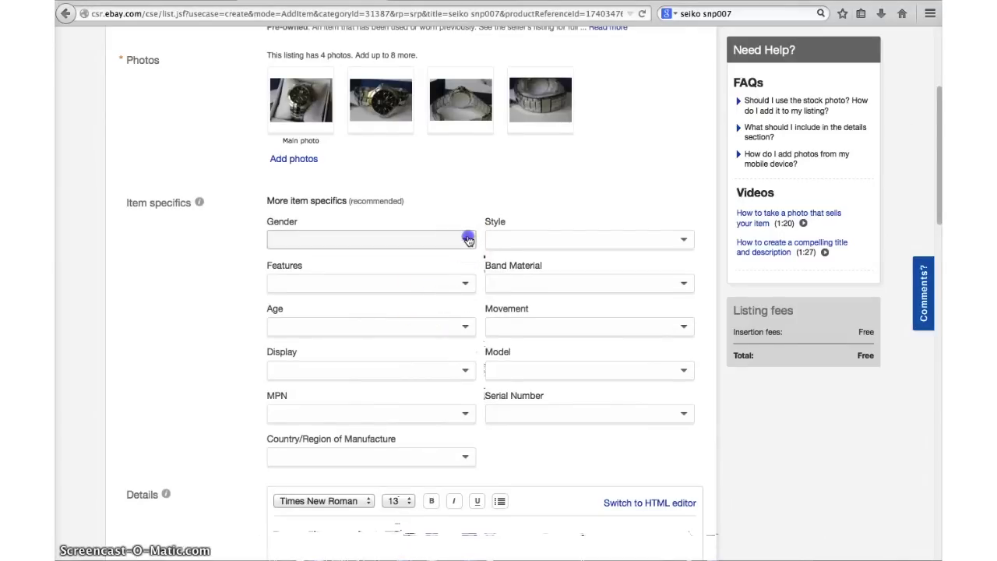
pyautogui.click(315, 343)
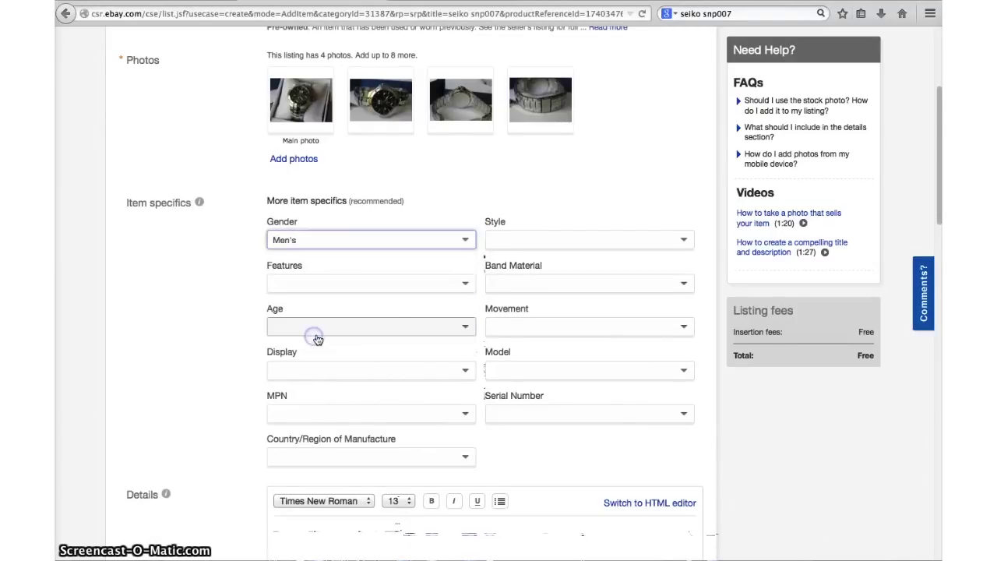
# Step: Set the features to Day & Date and the band material to Stainless Steel in the item specifics
pyautogui.click(462, 285)
pyautogui.scroll(-5, 422, 325)
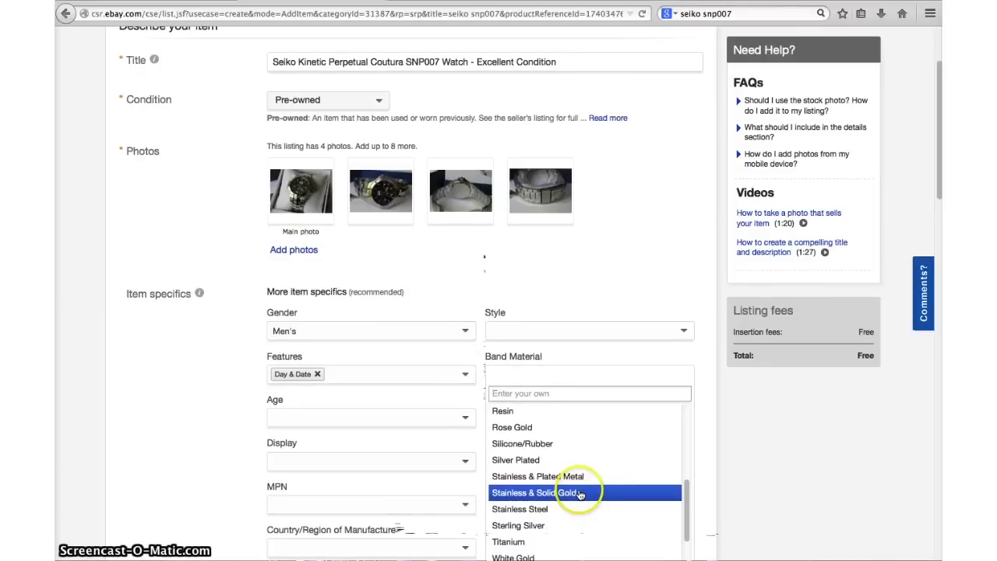
pyautogui.click(580, 510)
pyautogui.click(669, 333)
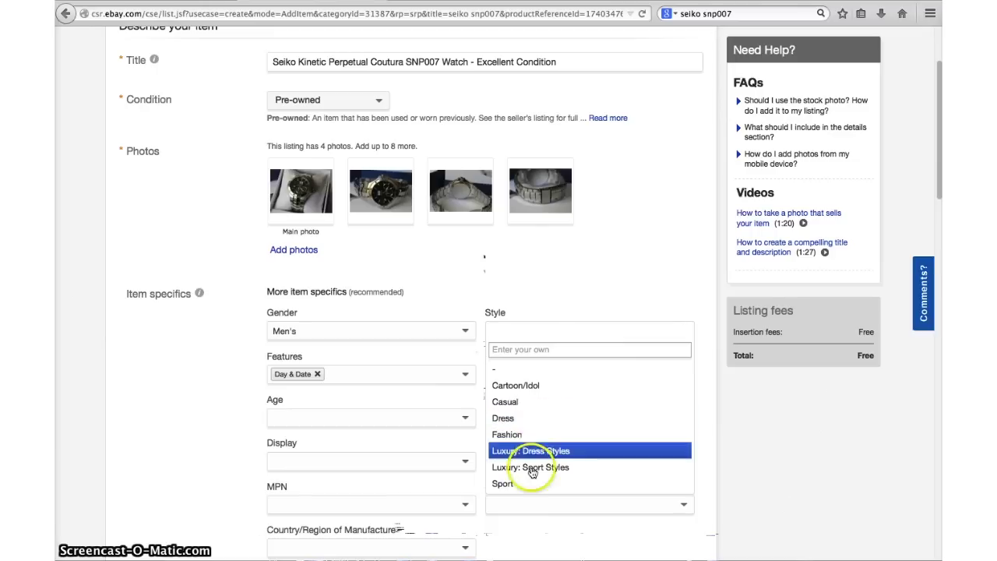
pyautogui.click(528, 427)
pyautogui.click(556, 328)
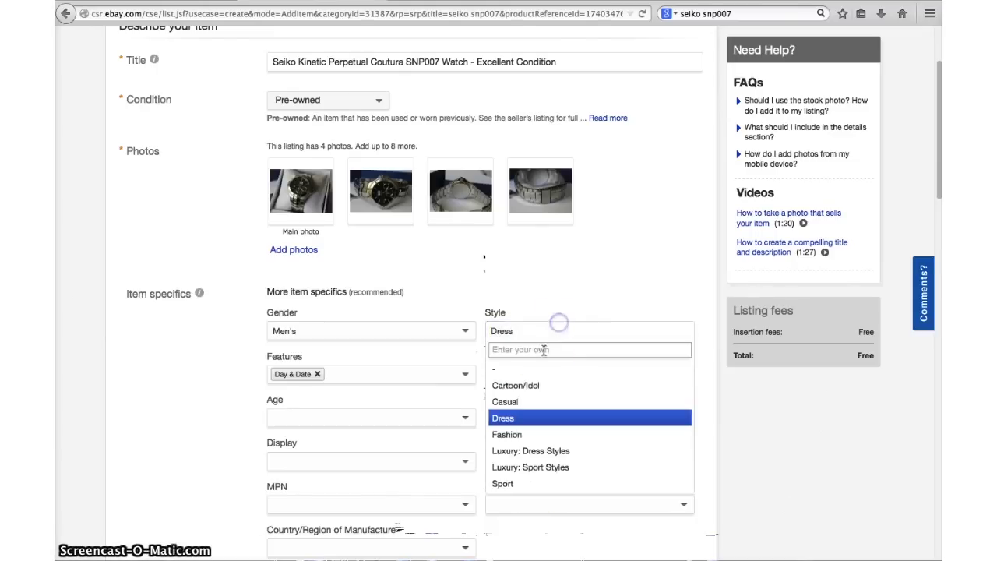
pyautogui.click(541, 377)
# Step: Enter SNP007 as the model and choose Japan as the country of manufacture in the item specifics
pyautogui.scroll(-3, 400, 414)
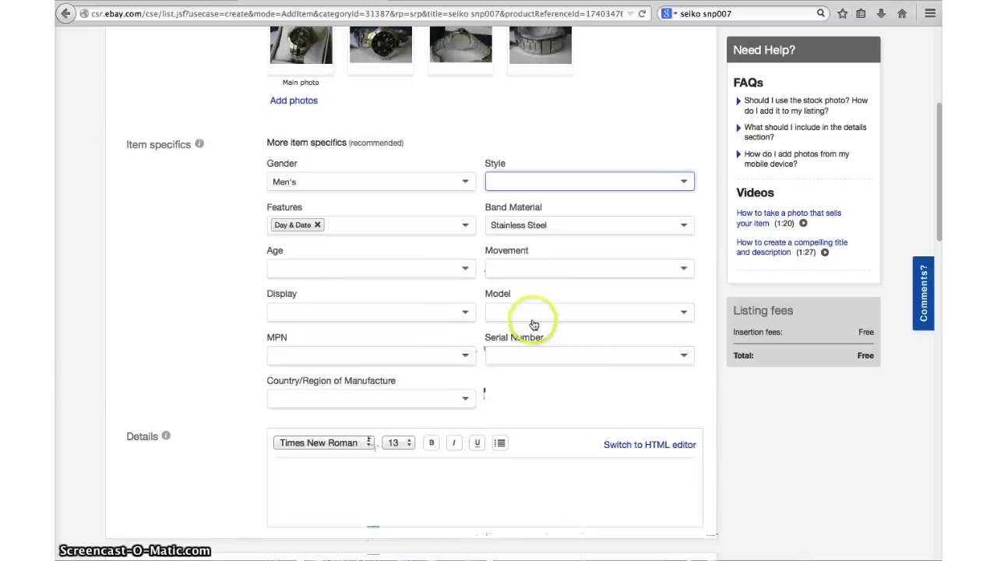
pyautogui.click(537, 312)
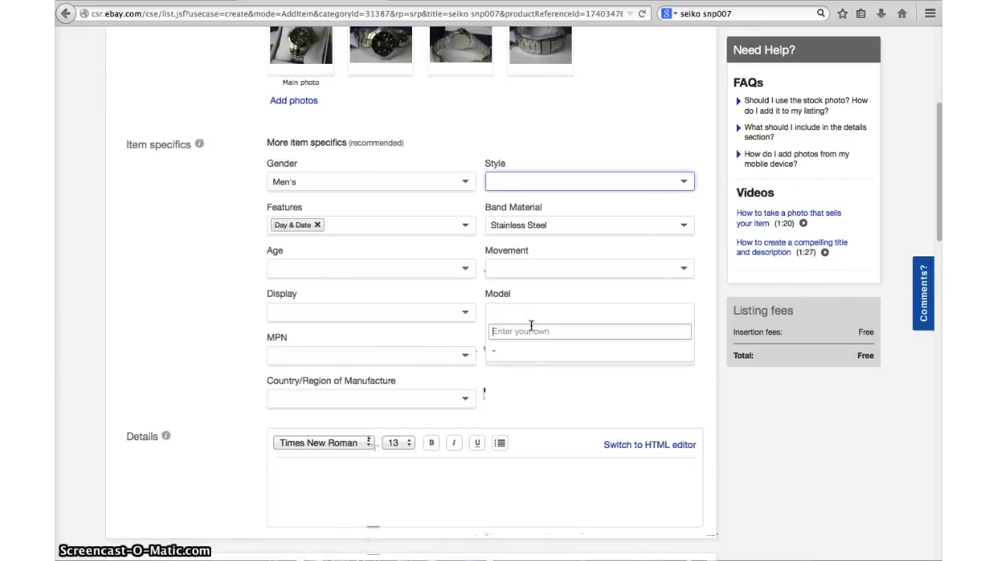
pyautogui.write('SNP007')
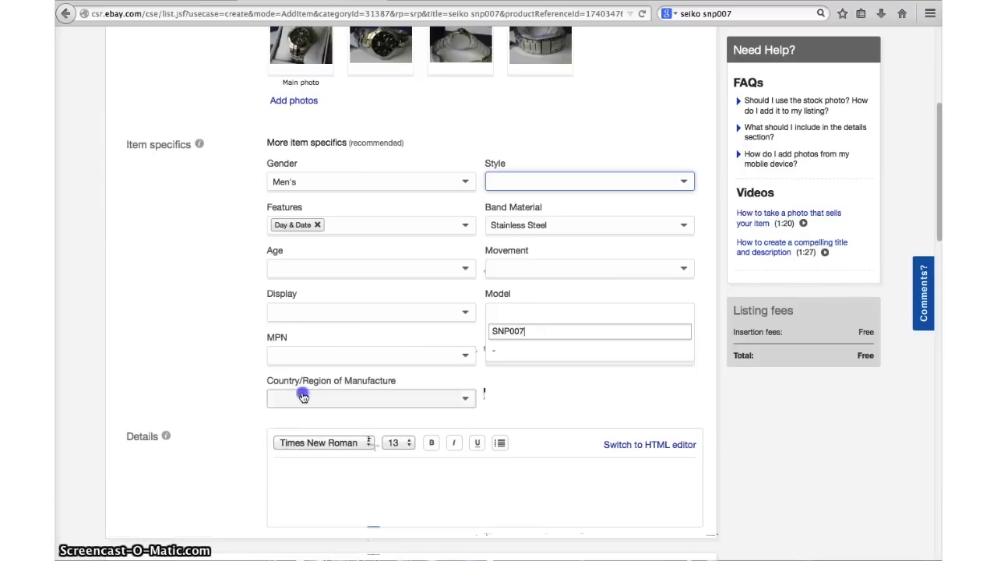
pyautogui.click(333, 396)
pyautogui.scroll(-5, 307, 463)
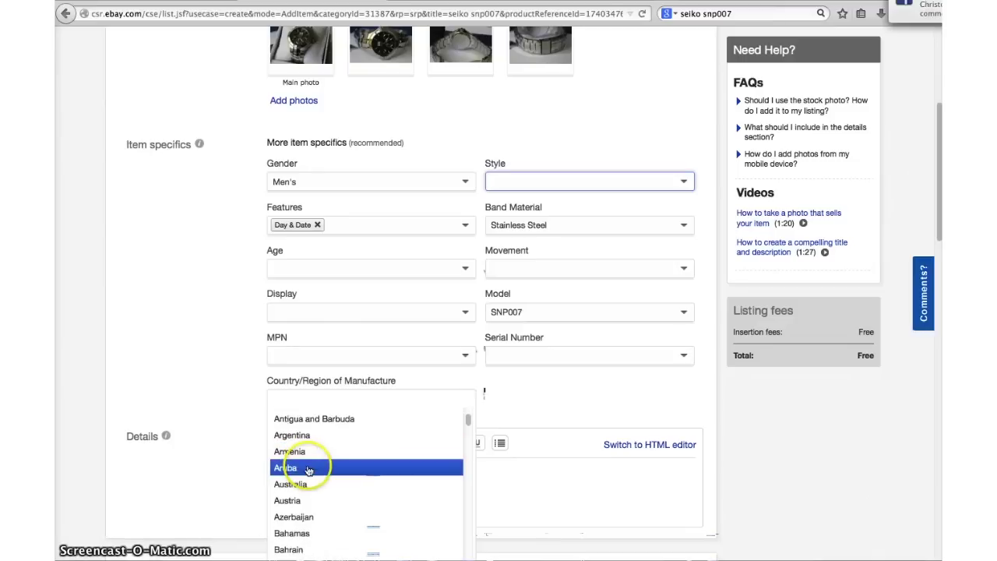
pyautogui.scroll(-10, 307, 471)
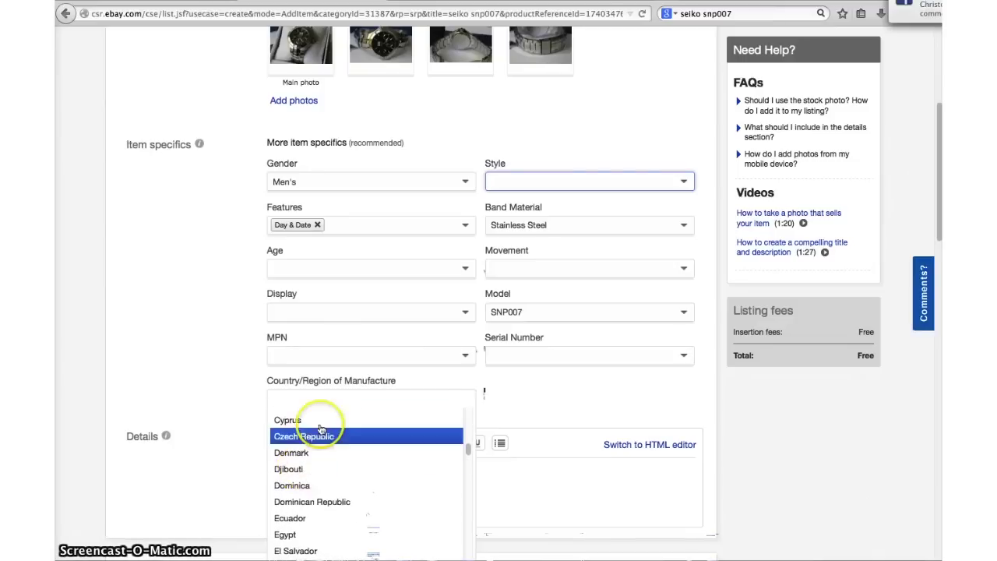
pyautogui.scroll(-15, 405, 444)
pyautogui.click(387, 421)
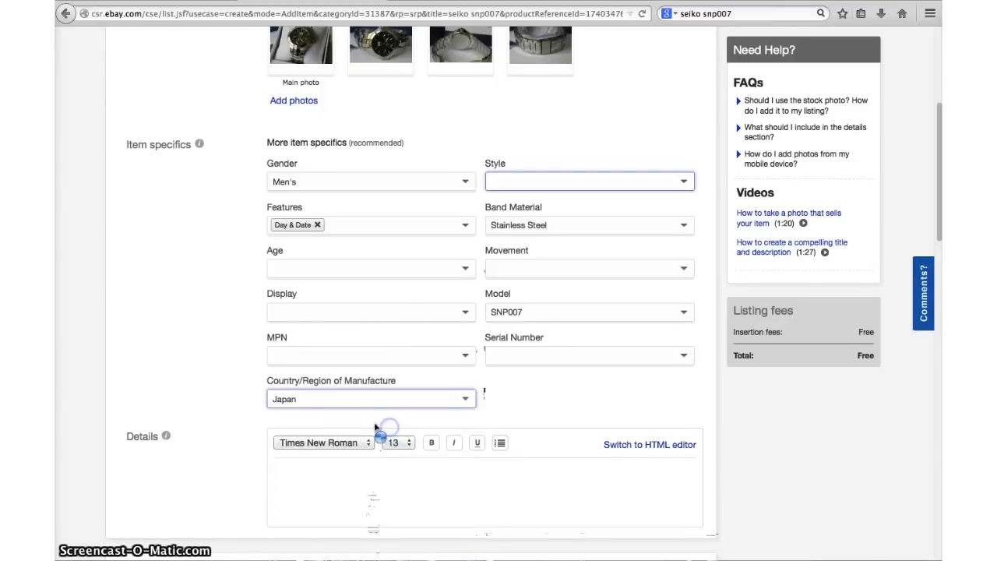
# Step: Copy the watch description below the Seiko Coutura Kinetic Perpetual heading in the Word document and paste it into the listing's Details
pyautogui.scroll(-2, 318, 449)
pyautogui.click(356, 383)
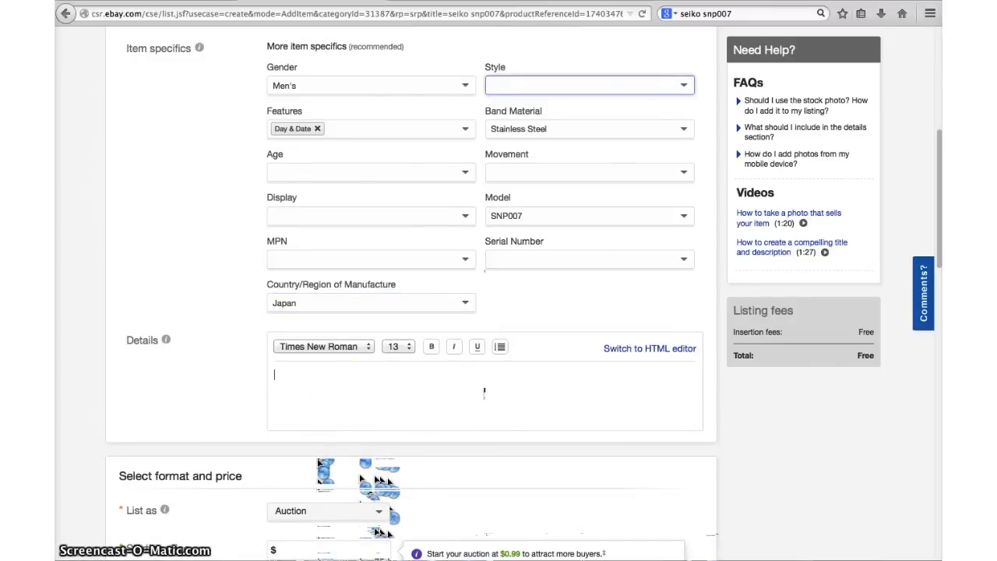
pyautogui.press('super+Tab')
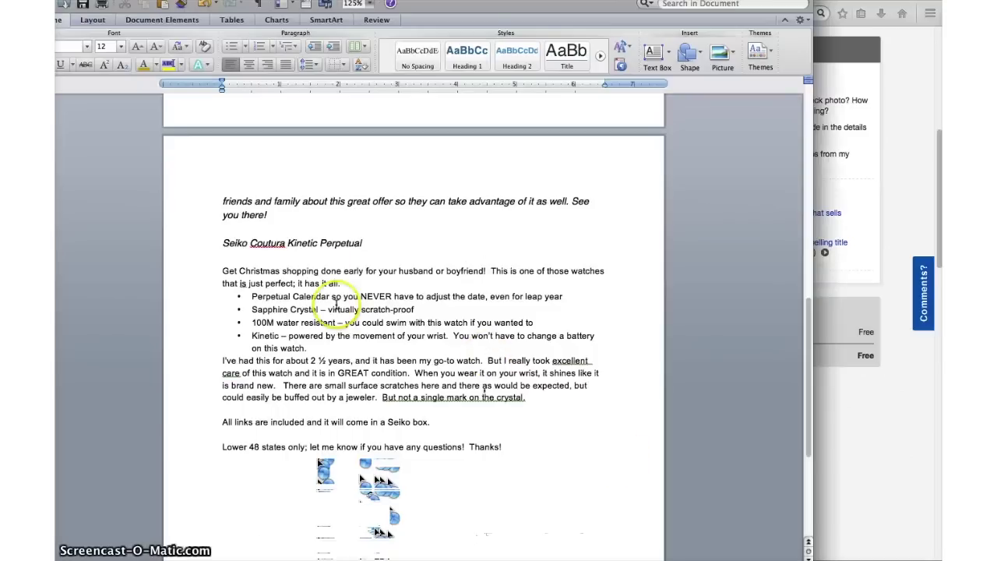
pyautogui.moveTo(222, 270); pyautogui.dragTo(499, 459)
pyautogui.press('super+c')
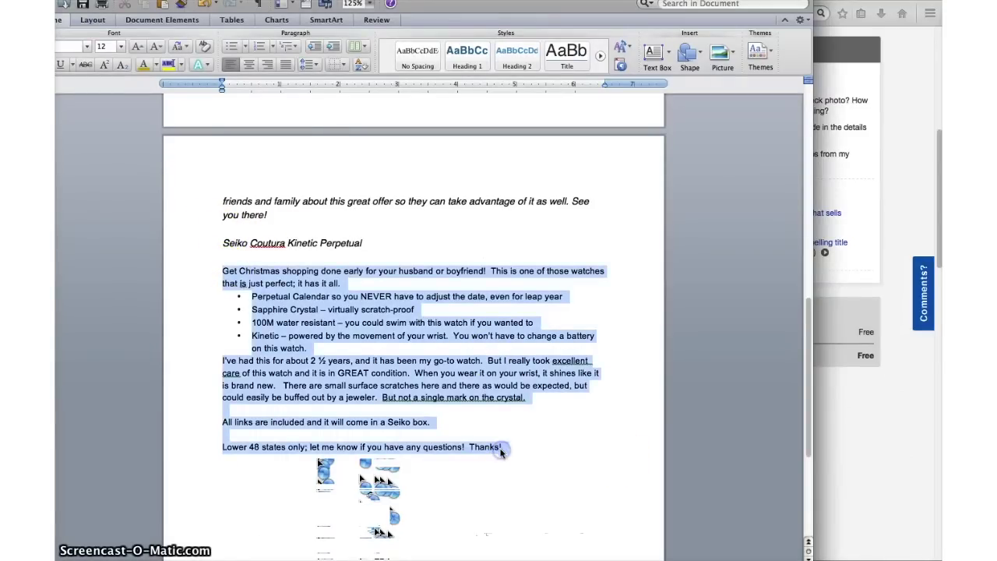
pyautogui.click(845, 459)
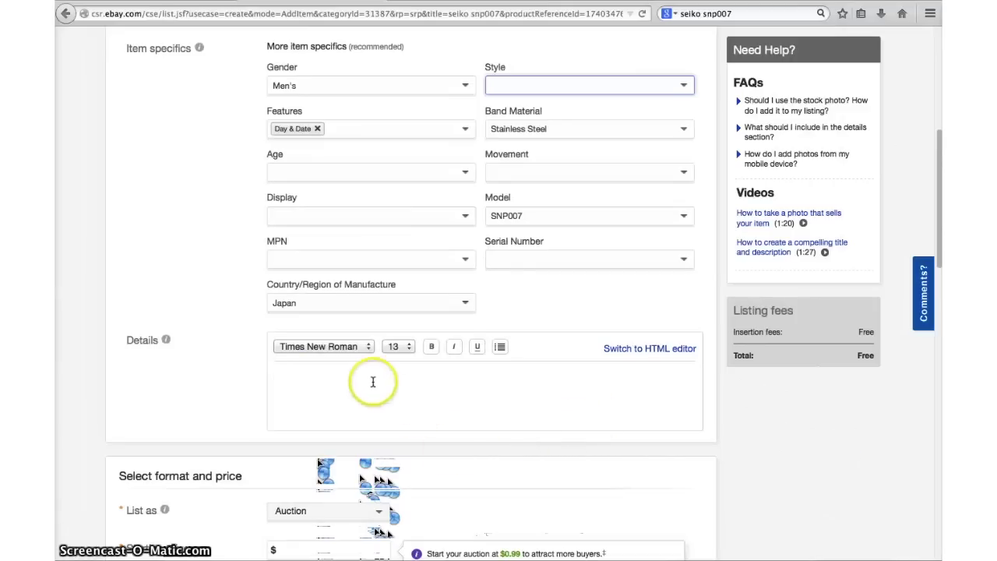
pyautogui.press('super+v')
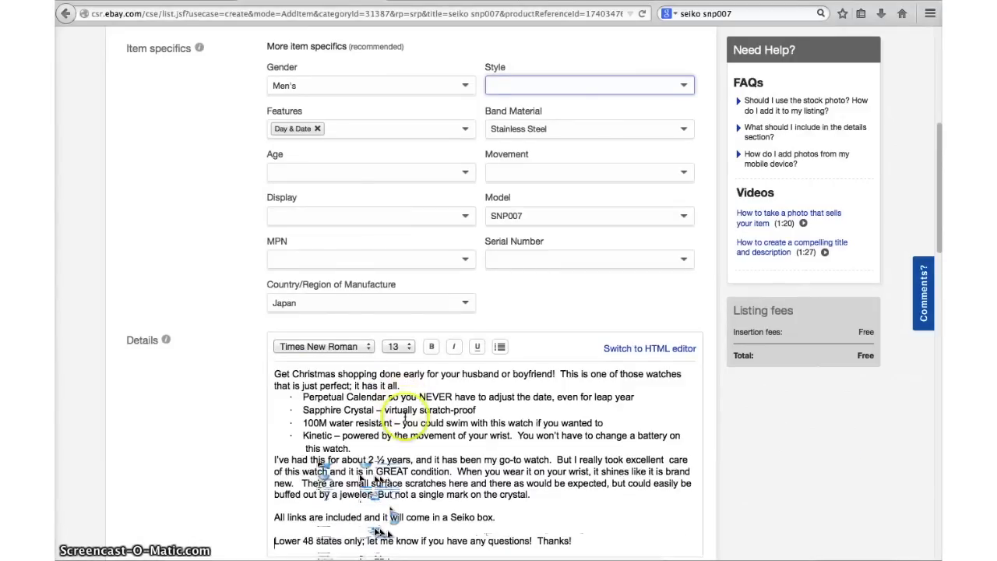
# Step: List the watch at a fixed price of $157.00 with Best Offers from buyers turned off
pyautogui.scroll(-1, 405, 413)
pyautogui.scroll(-3, 439, 436)
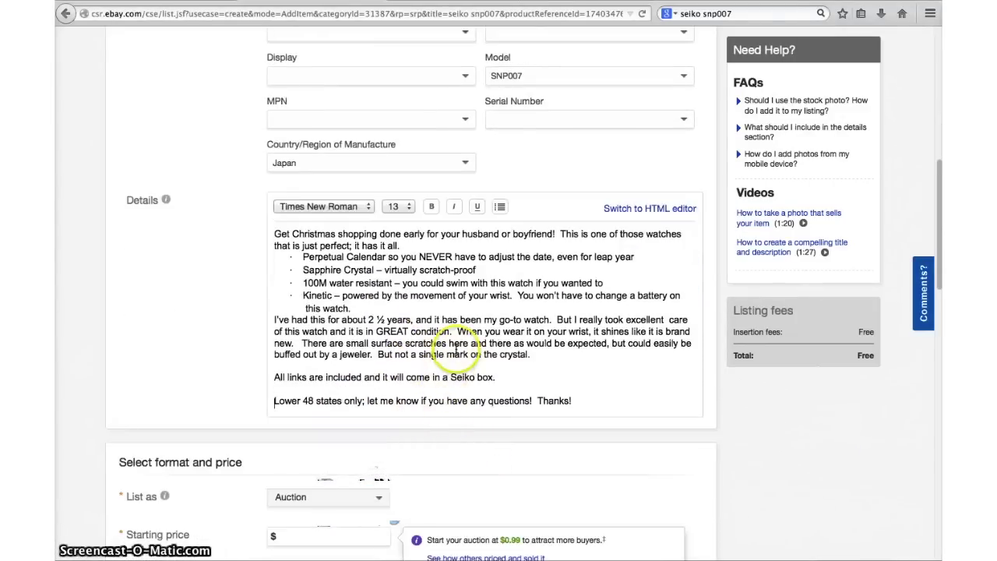
pyautogui.scroll(-7, 429, 366)
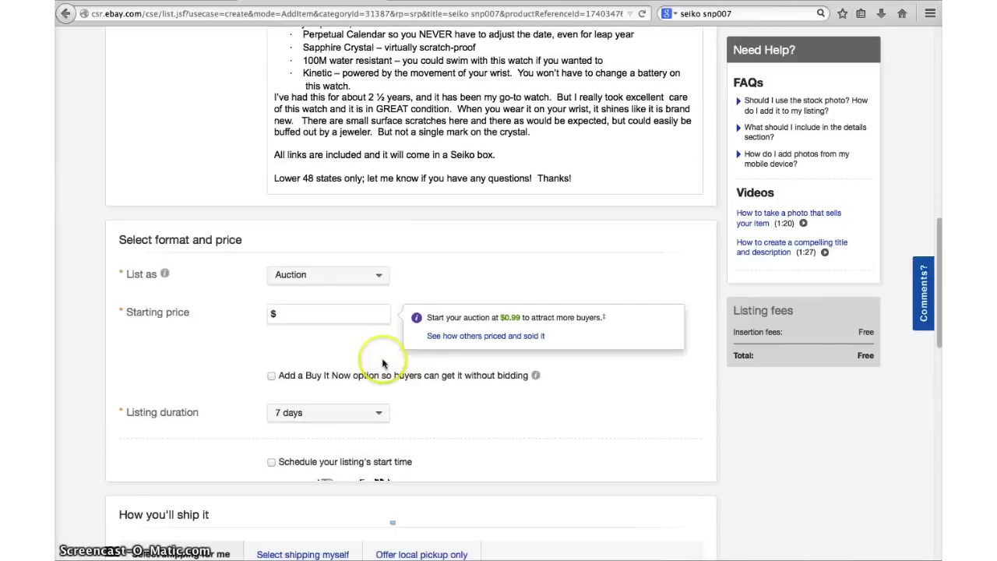
pyautogui.click(381, 278)
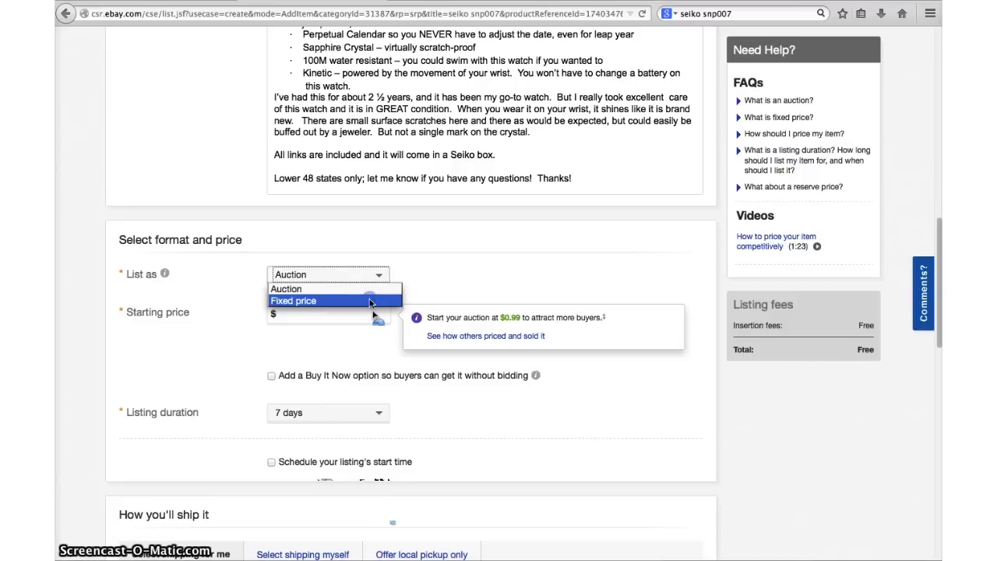
pyautogui.click(371, 301)
pyautogui.click(349, 331)
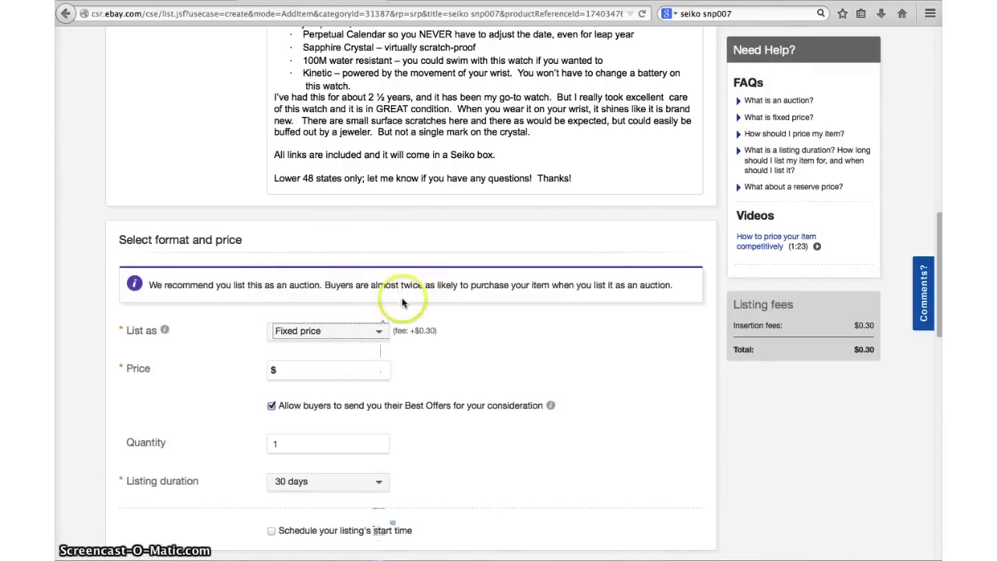
pyautogui.click(385, 332)
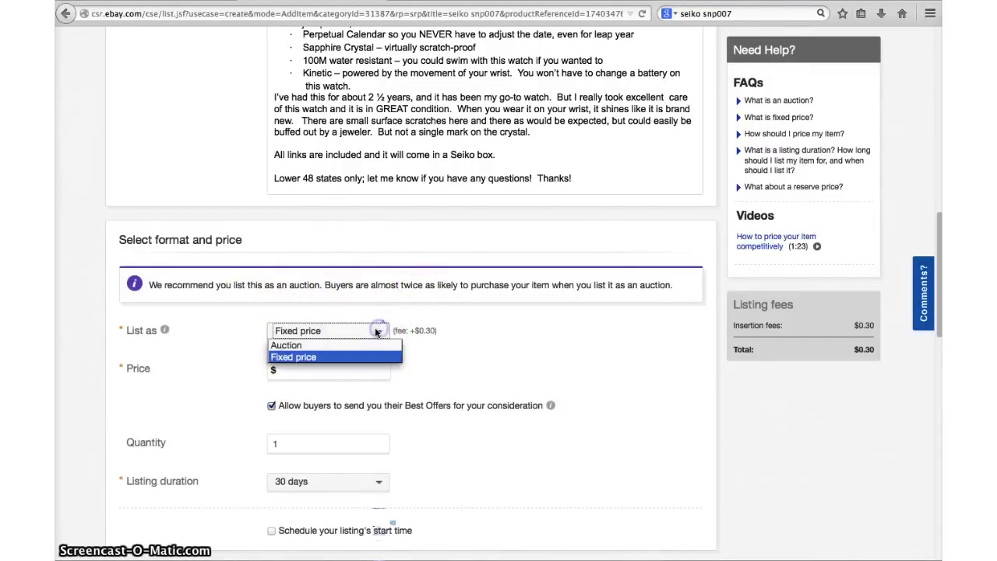
pyautogui.click(309, 341)
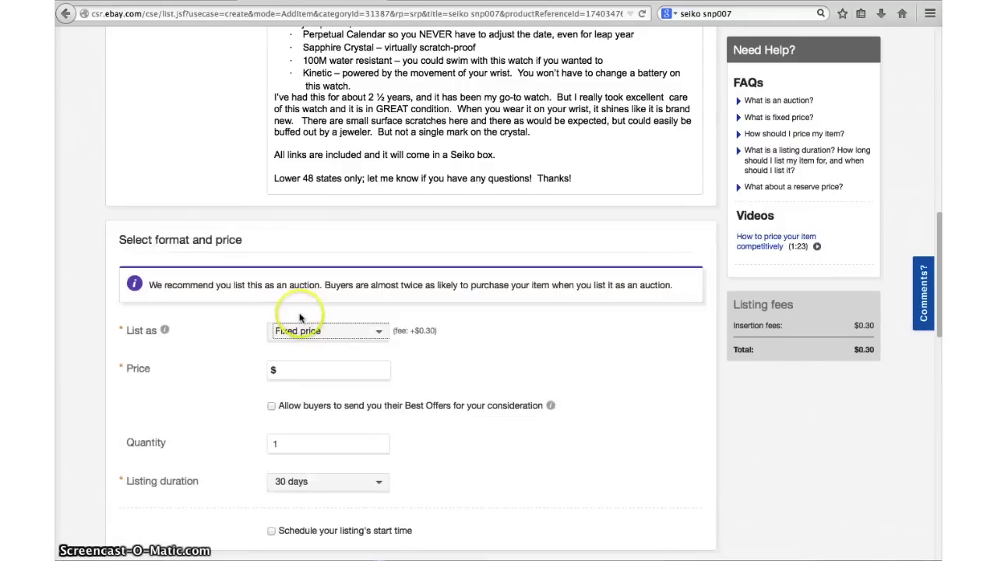
pyautogui.click(304, 370)
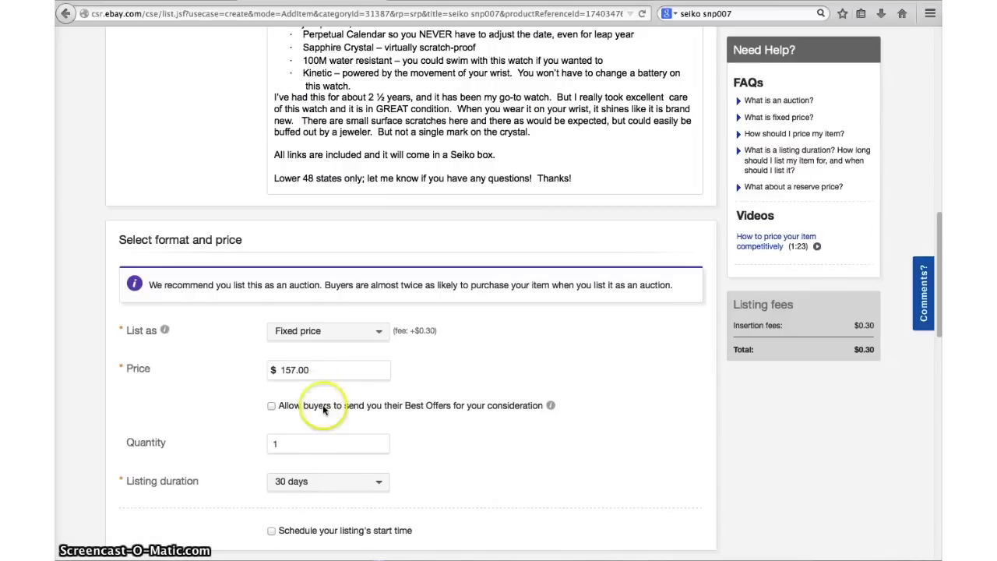
# Step: Allow buyers to send Best Offers on the fixed-price listing
pyautogui.scroll(-2, 267, 405)
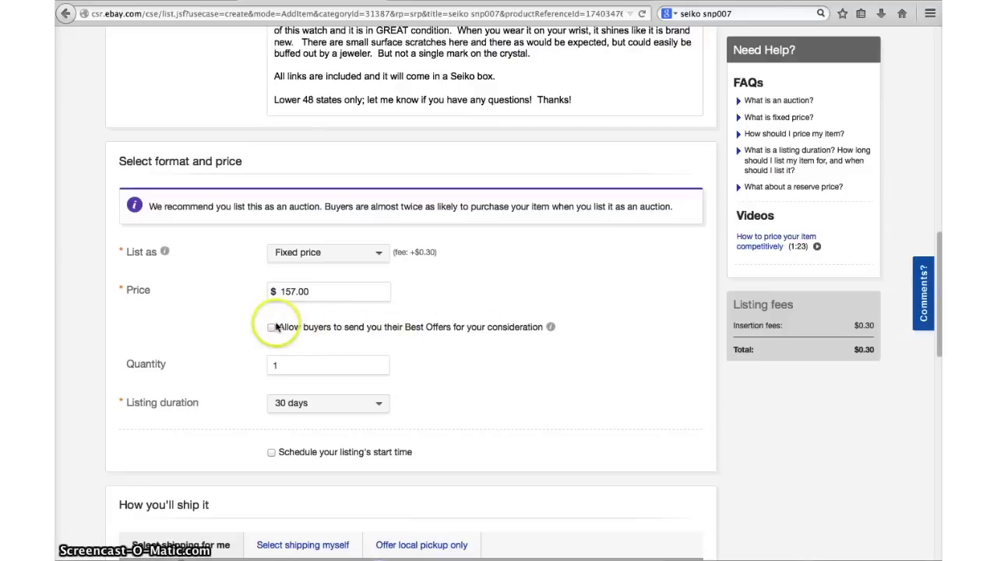
pyautogui.click(271, 327)
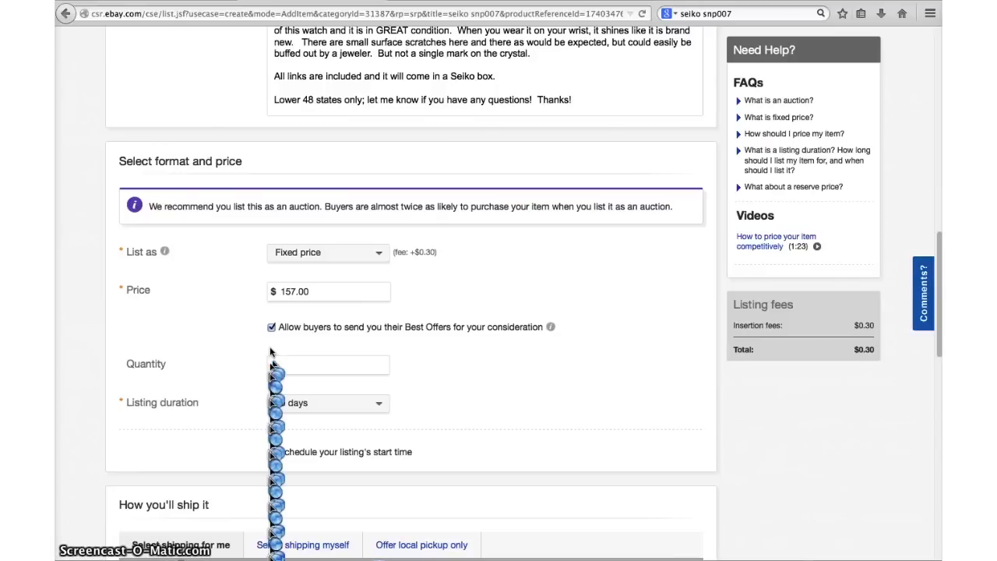
pyautogui.click(311, 405)
pyautogui.scroll(-1, 309, 405)
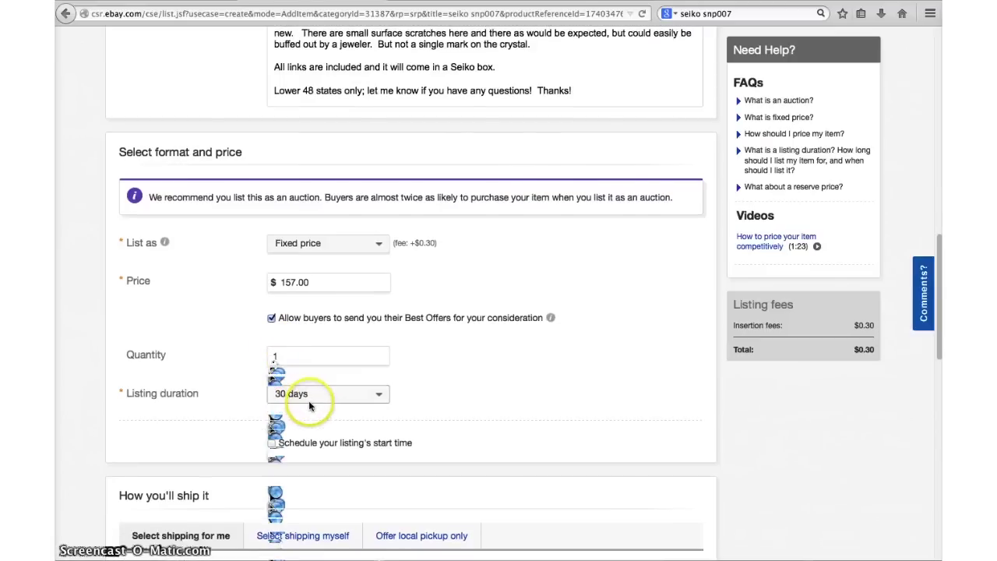
pyautogui.scroll(-1, 309, 405)
pyautogui.click(277, 421)
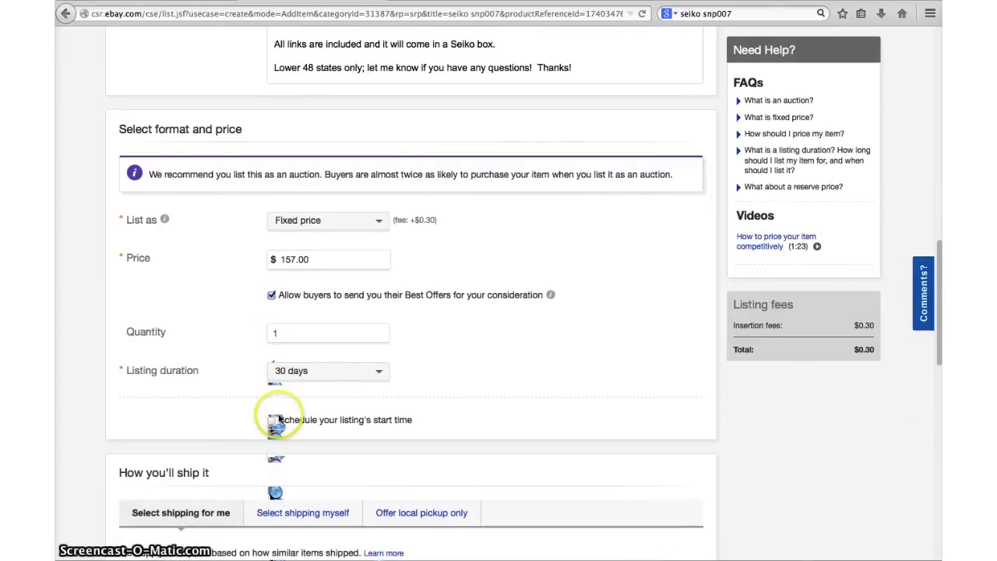
# Step: Switch the listing's shipping to self-selected options and set it to charge a fixed cost
pyautogui.scroll(-2, 278, 421)
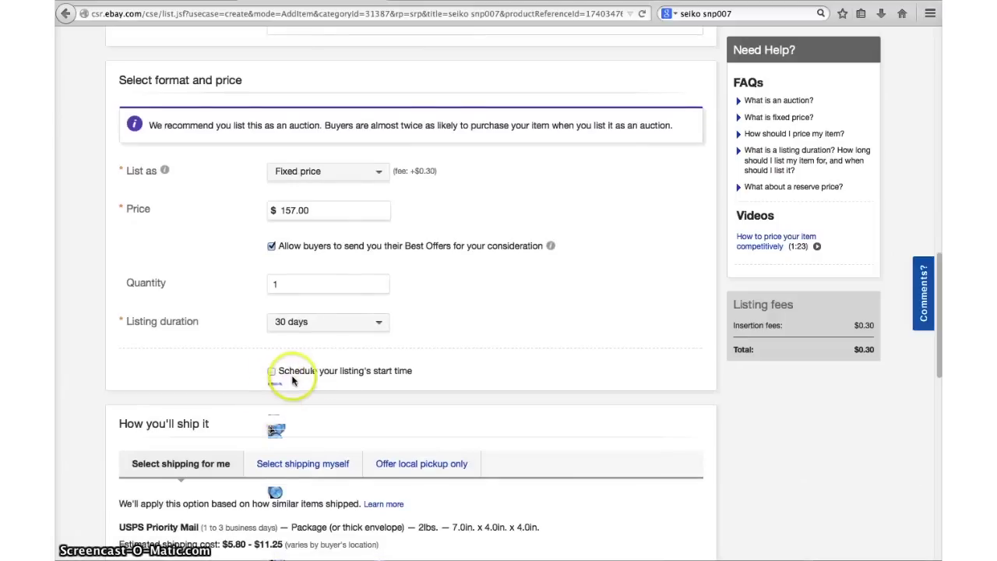
pyautogui.scroll(-2, 330, 374)
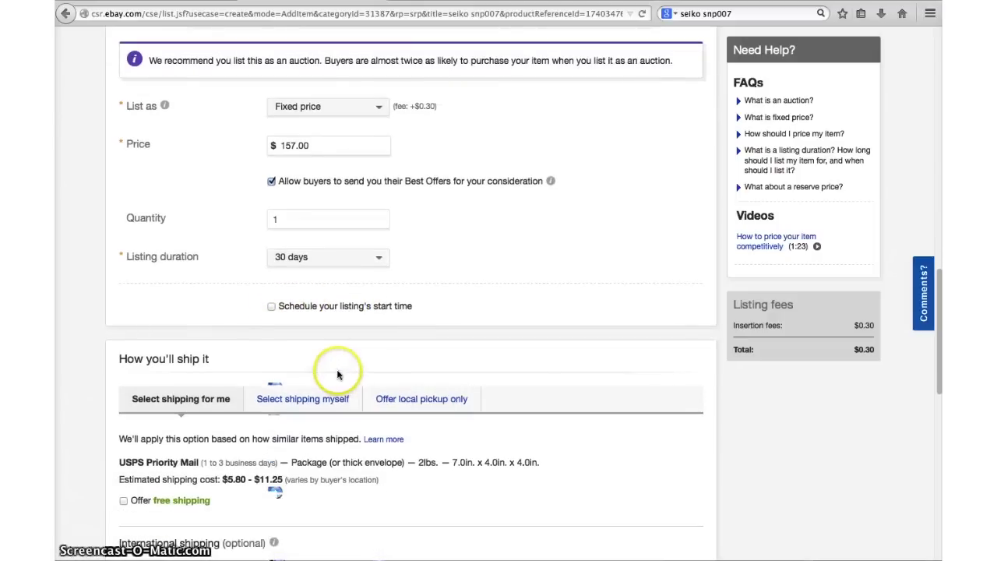
pyautogui.scroll(-3, 337, 374)
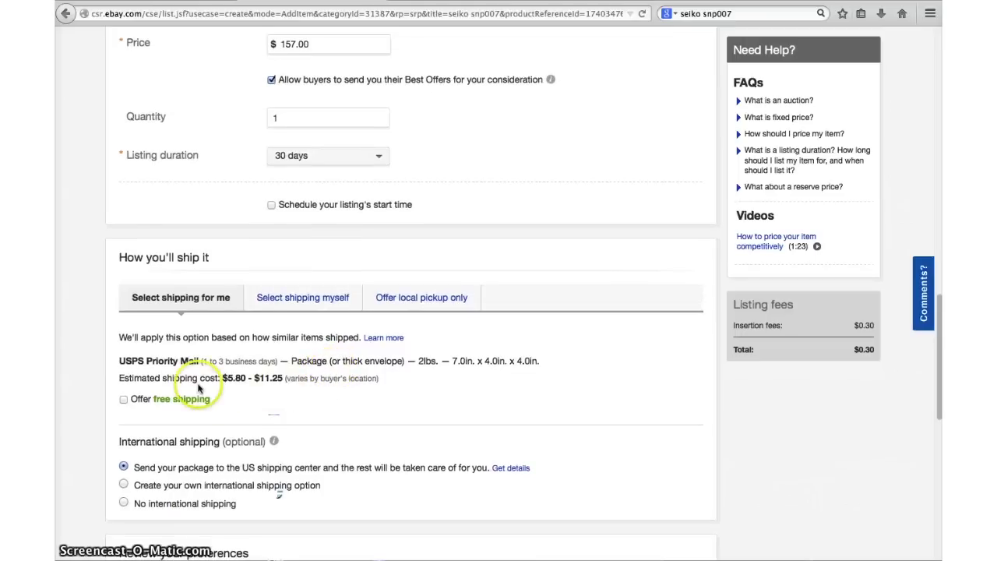
pyautogui.scroll(-1, 233, 396)
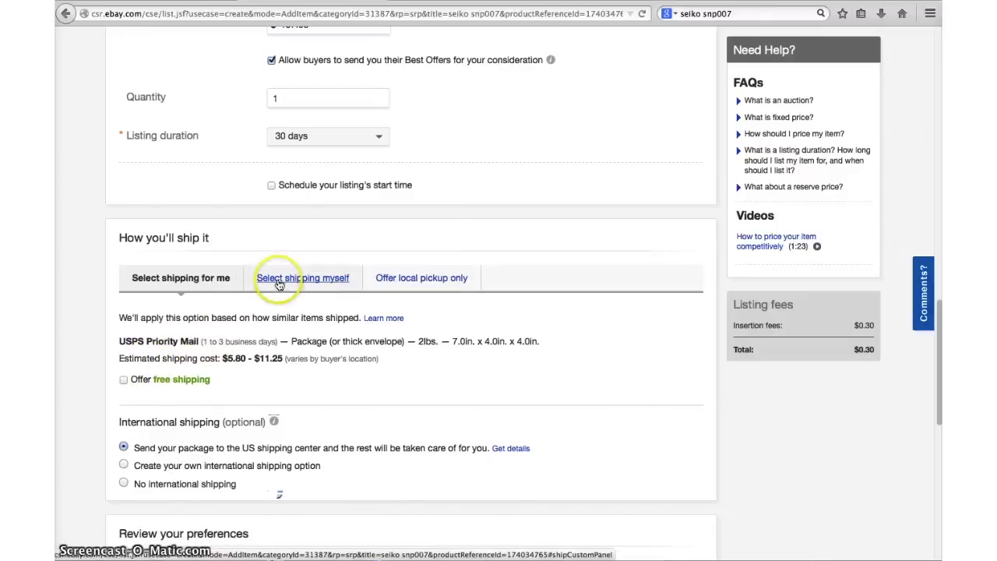
pyautogui.scroll(-3, 143, 378)
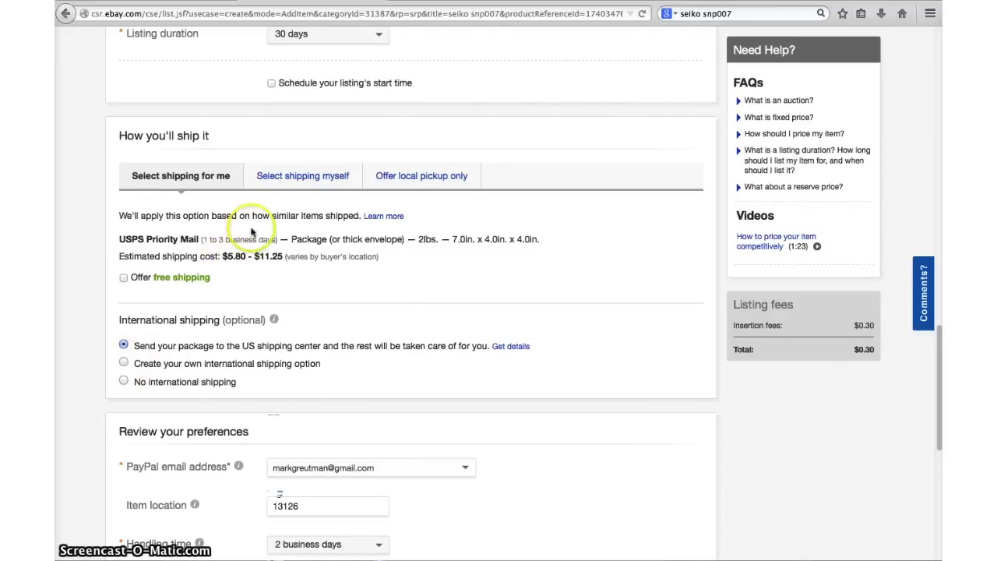
pyautogui.click(308, 176)
pyautogui.click(381, 219)
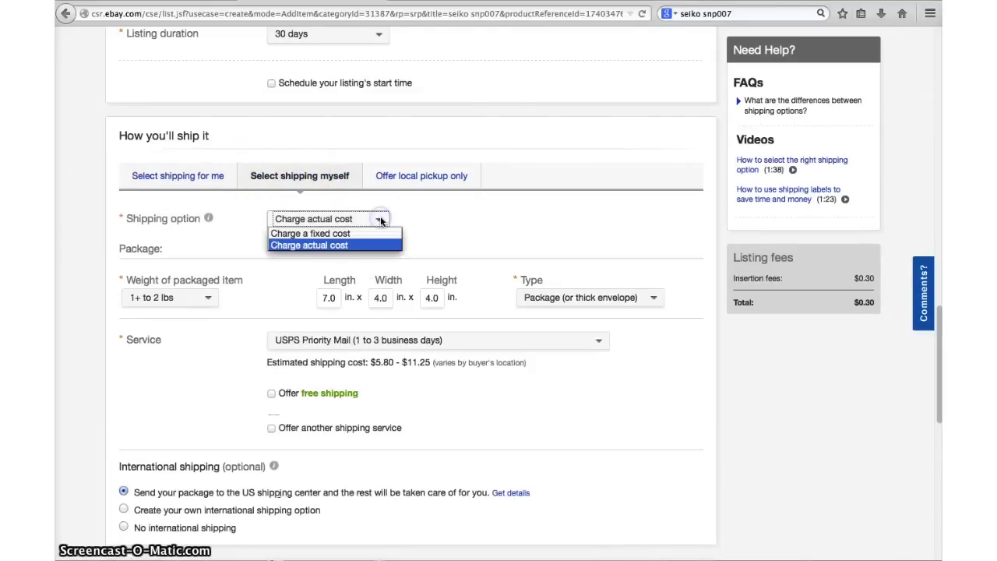
pyautogui.click(359, 234)
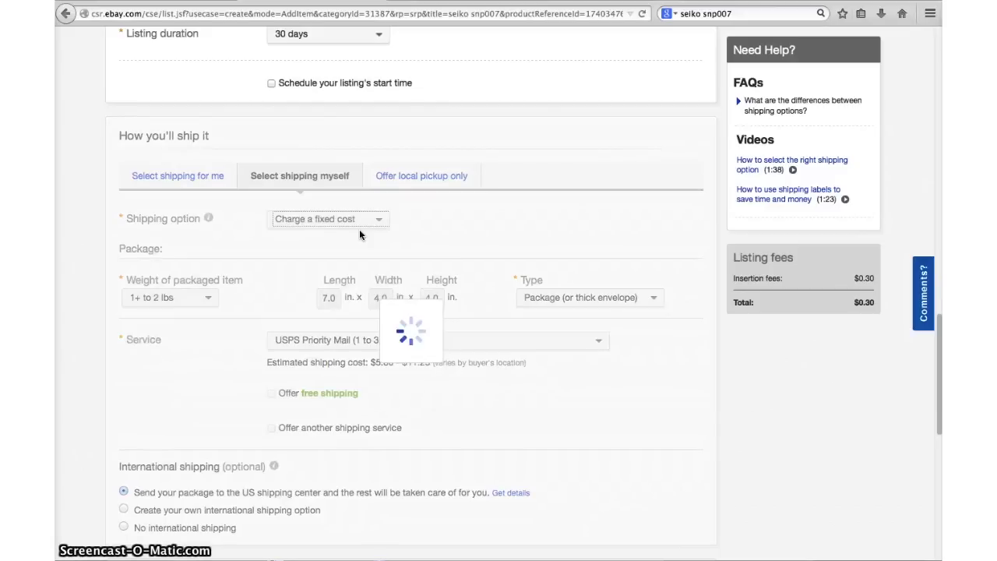
# Step: Set the shipping service to Economy Shipping (1 to 10 business days) at a cost of $10.00
pyautogui.click(340, 250)
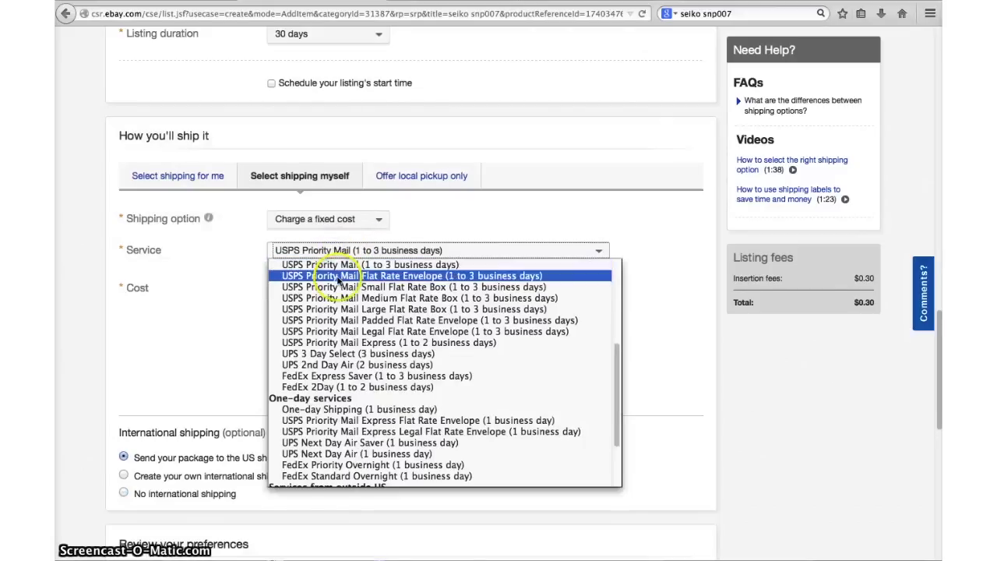
pyautogui.scroll(5, 325, 382)
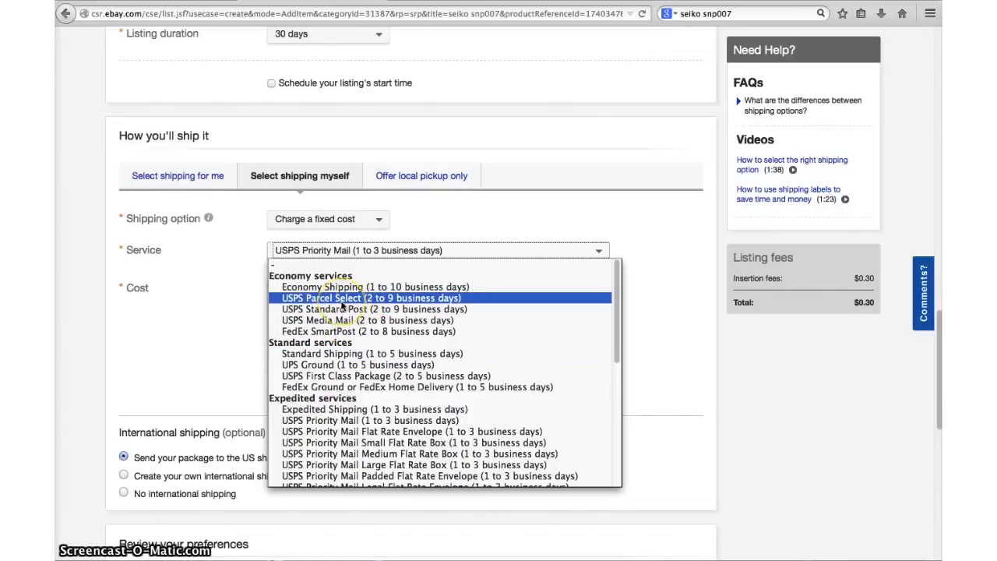
pyautogui.click(348, 287)
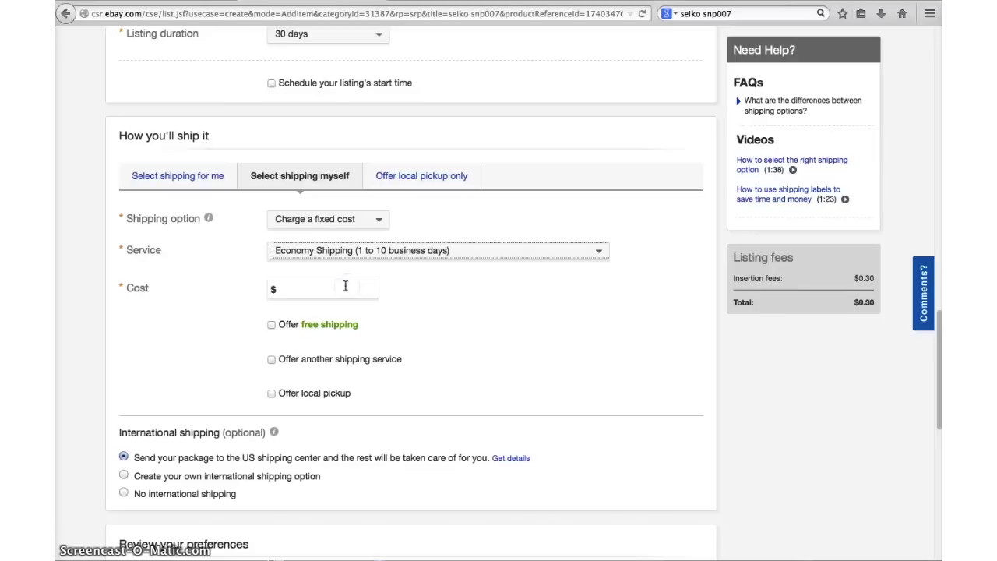
pyautogui.click(304, 289)
pyautogui.click(305, 289)
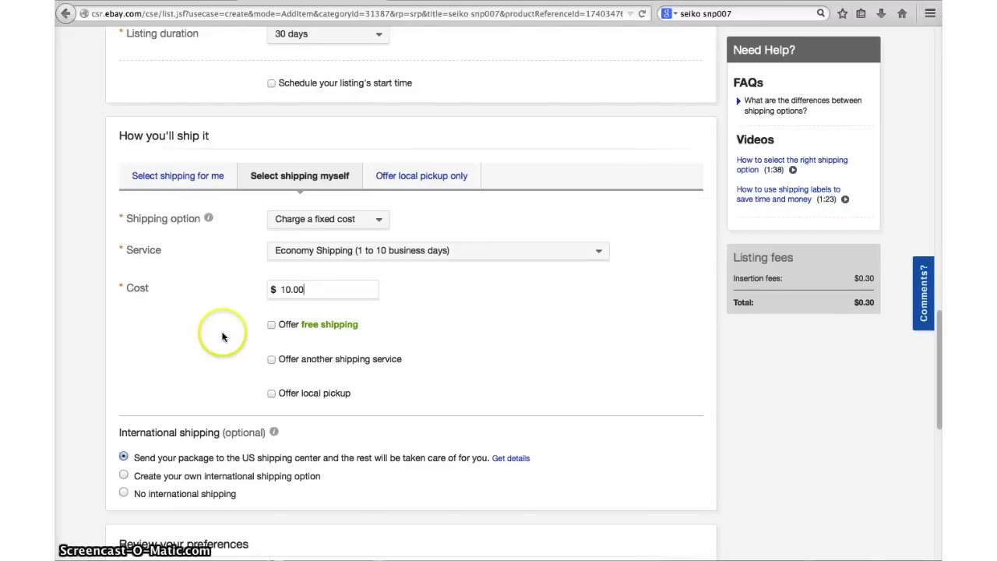
# Step: Set the international shipping option to No international shipping
pyautogui.scroll(-1, 179, 347)
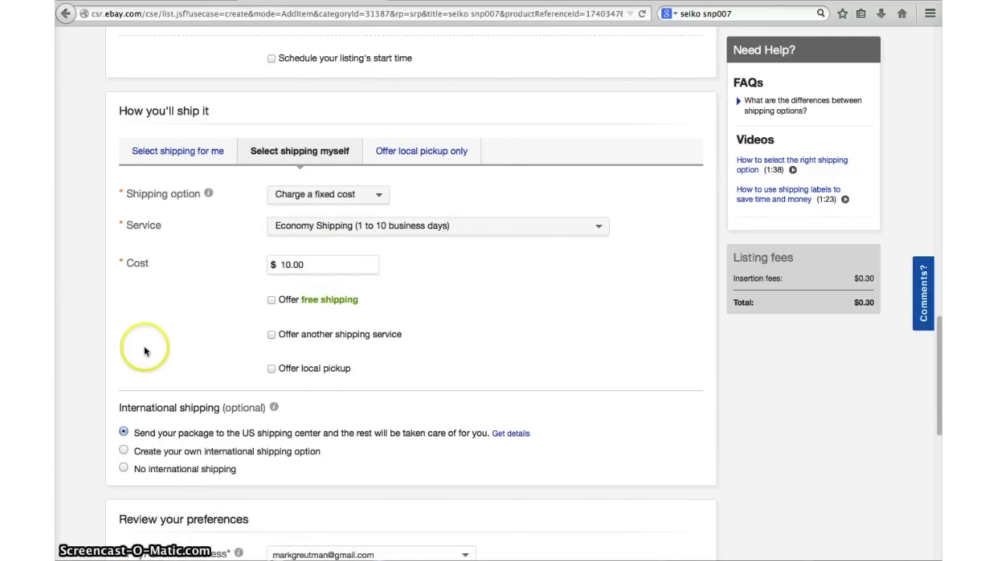
pyautogui.scroll(-3, 117, 362)
pyautogui.scroll(-4, 104, 374)
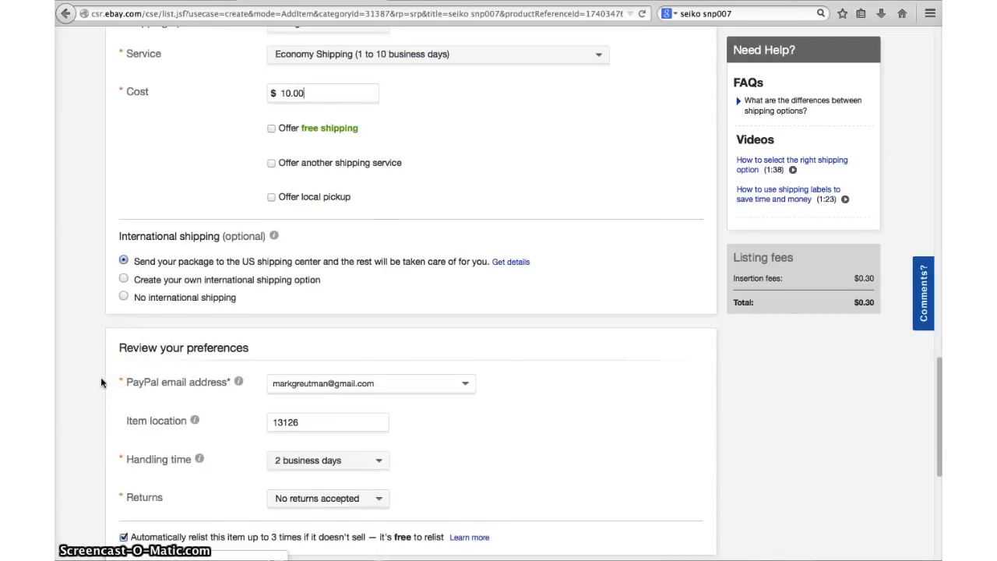
pyautogui.scroll(-1, 97, 370)
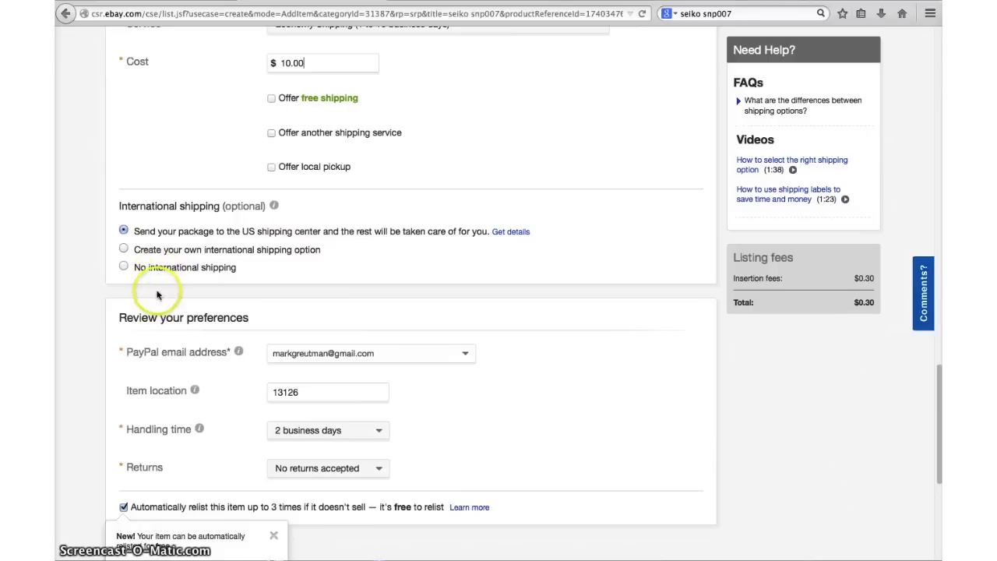
pyautogui.click(123, 267)
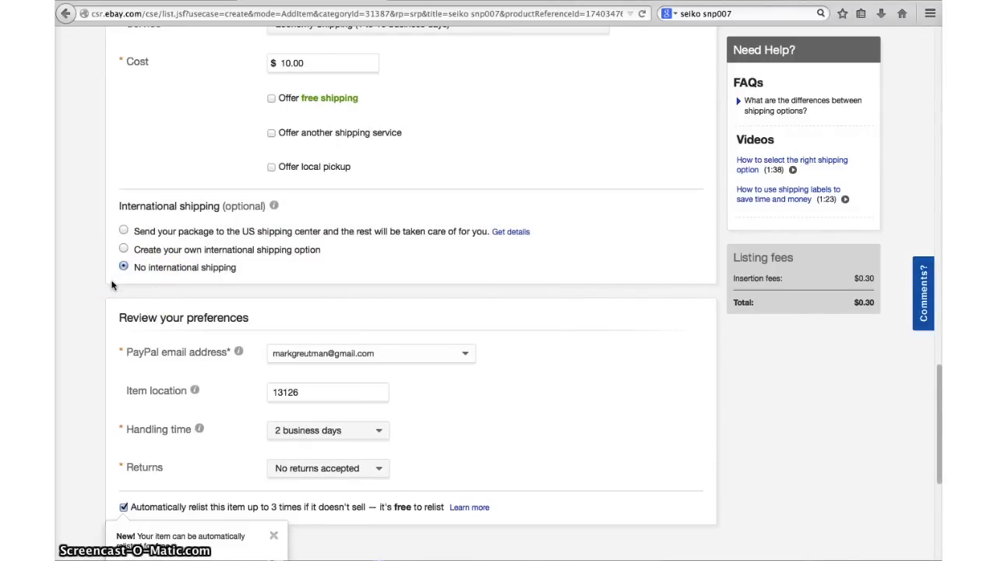
# Step: Review the payment, item location, handling time, returns and relisting preferences, and publish the listing
pyautogui.scroll(-2, 111, 286)
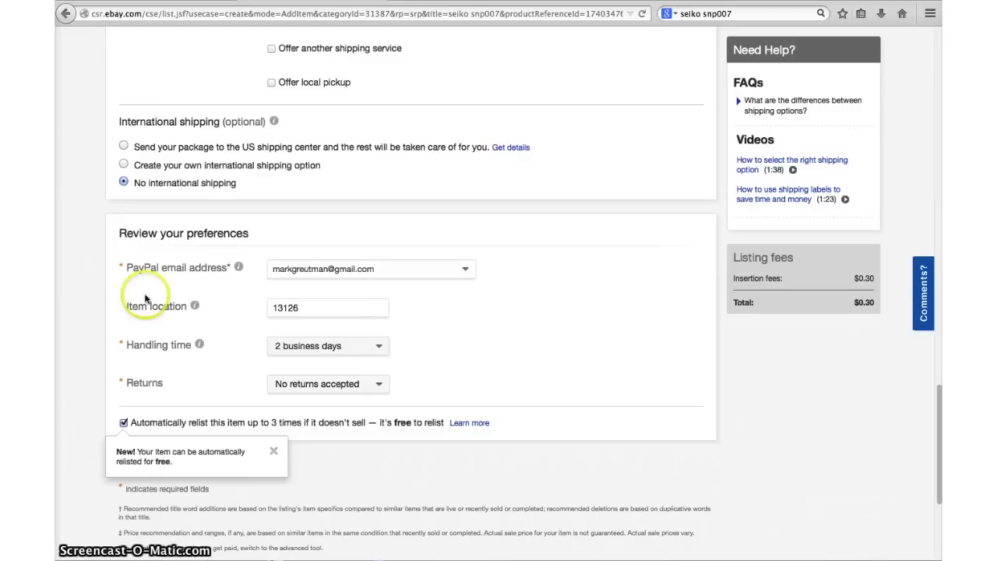
pyautogui.scroll(-1, 110, 317)
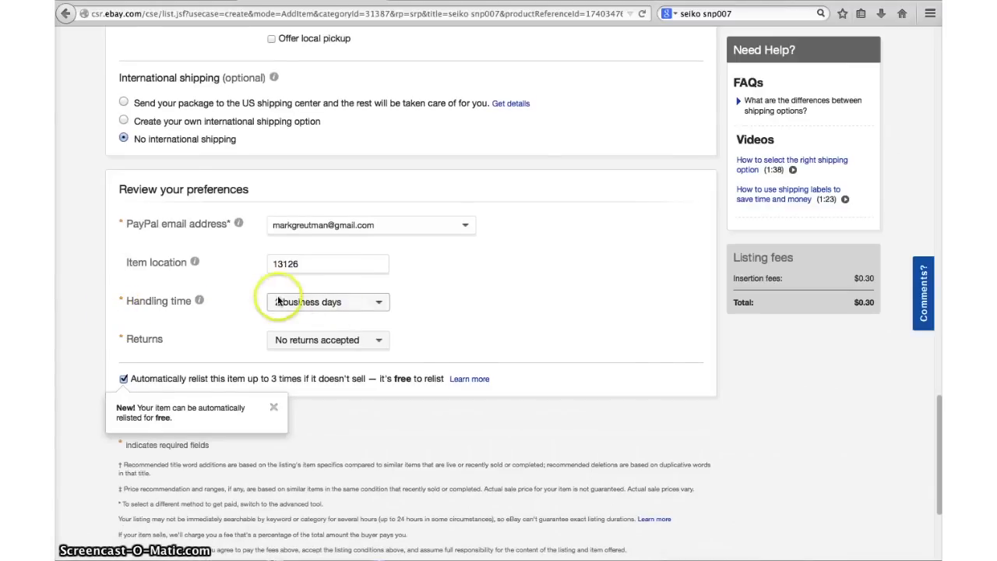
pyautogui.scroll(-1, 280, 331)
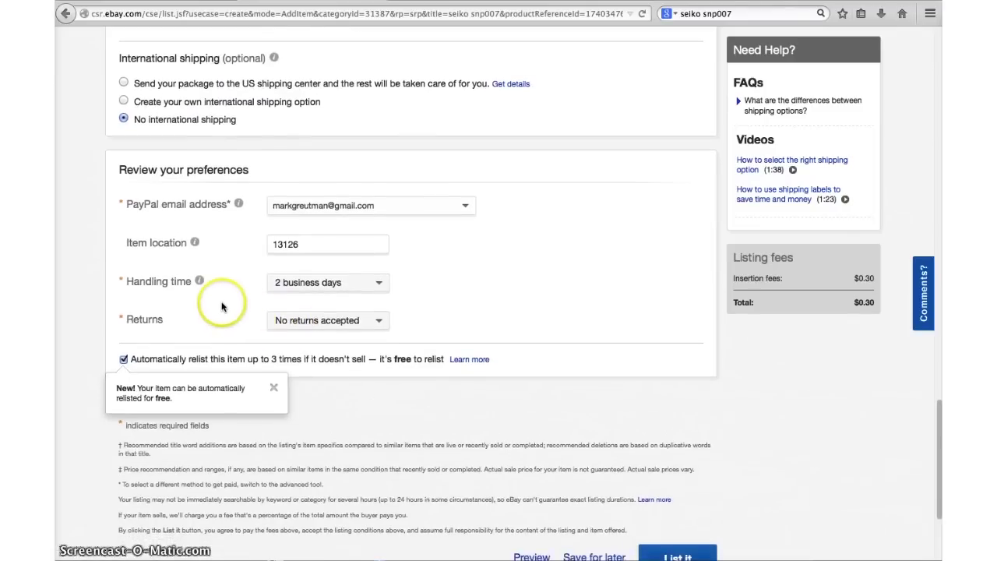
pyautogui.scroll(-4, 244, 319)
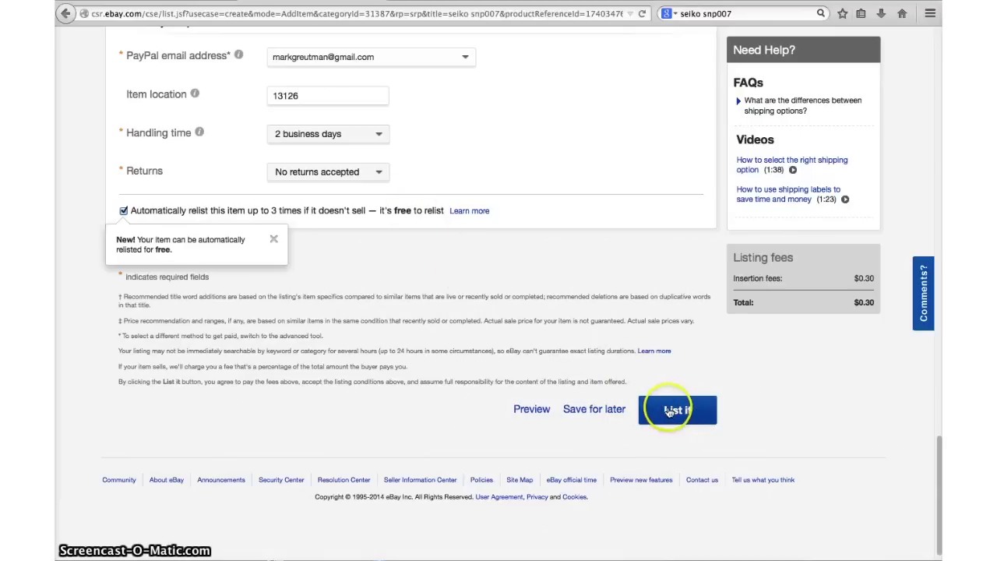
pyautogui.click(672, 413)
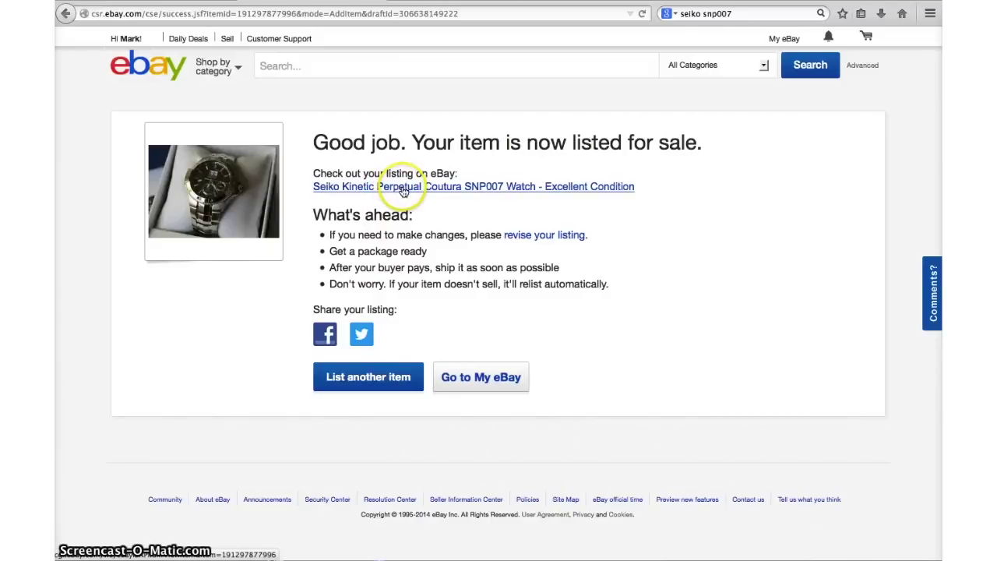
# Step: Open the published Seiko watch listing and check its details and photos
pyautogui.click(403, 187)
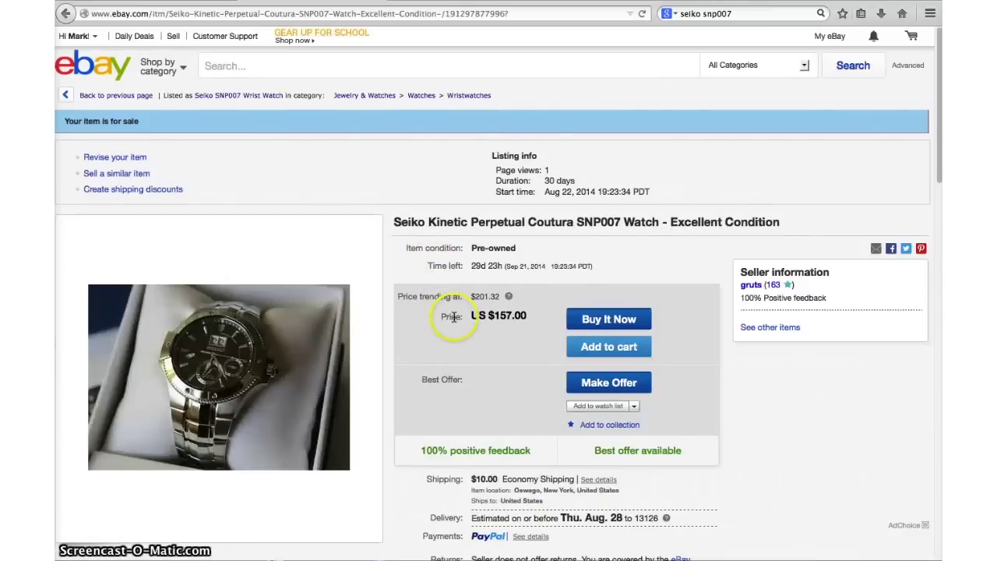
pyautogui.scroll(-2, 449, 305)
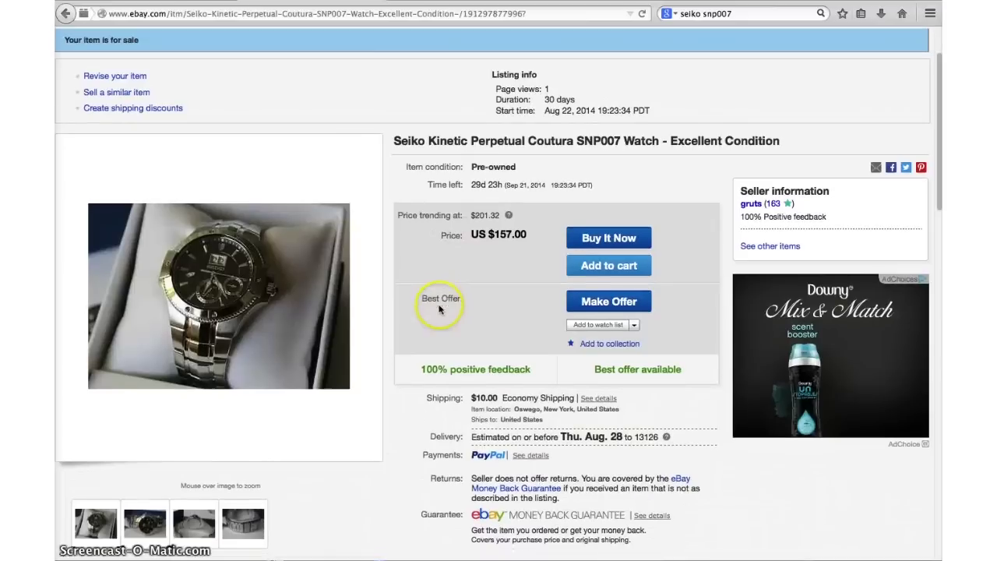
pyautogui.click(212, 521)
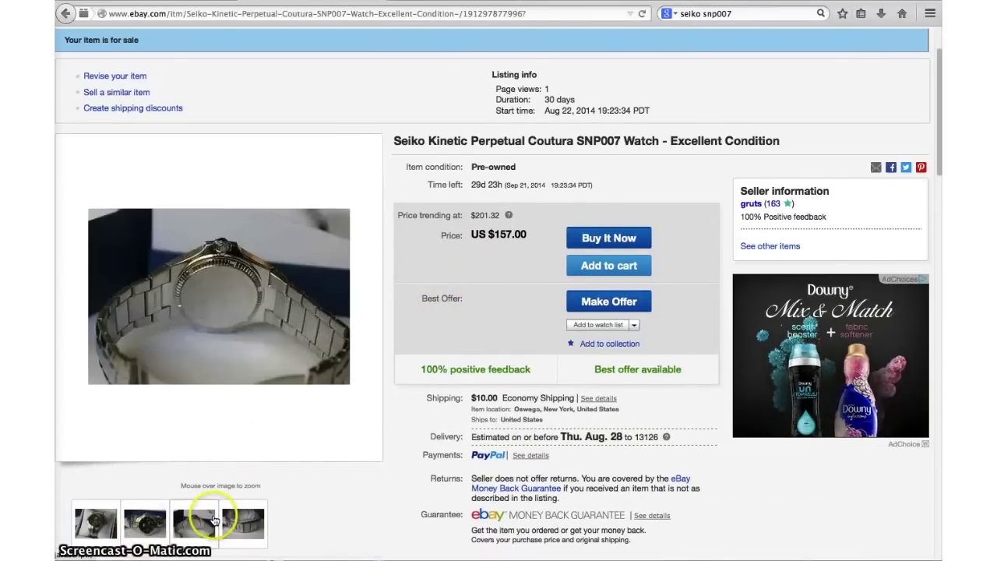
pyautogui.moveTo(94, 526)
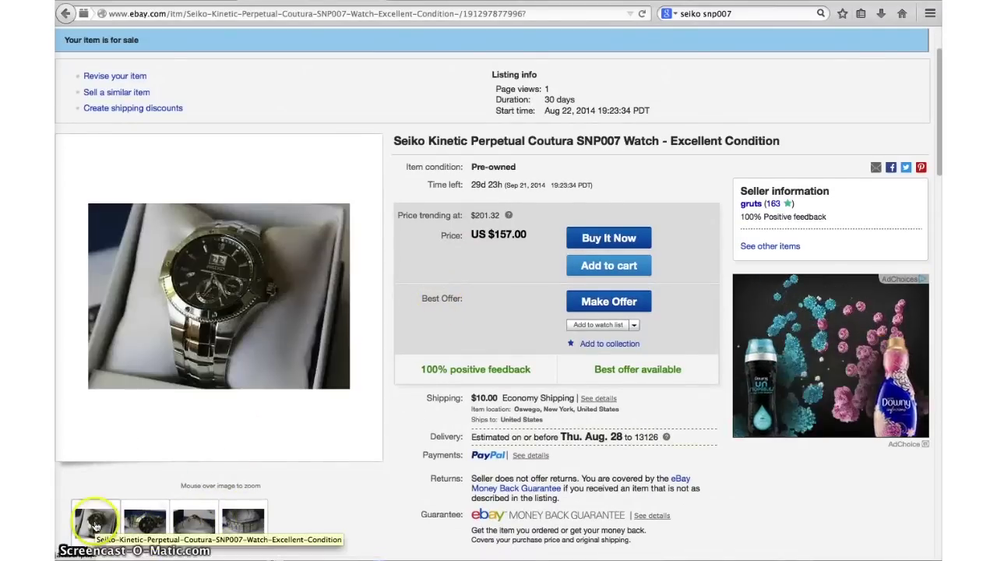